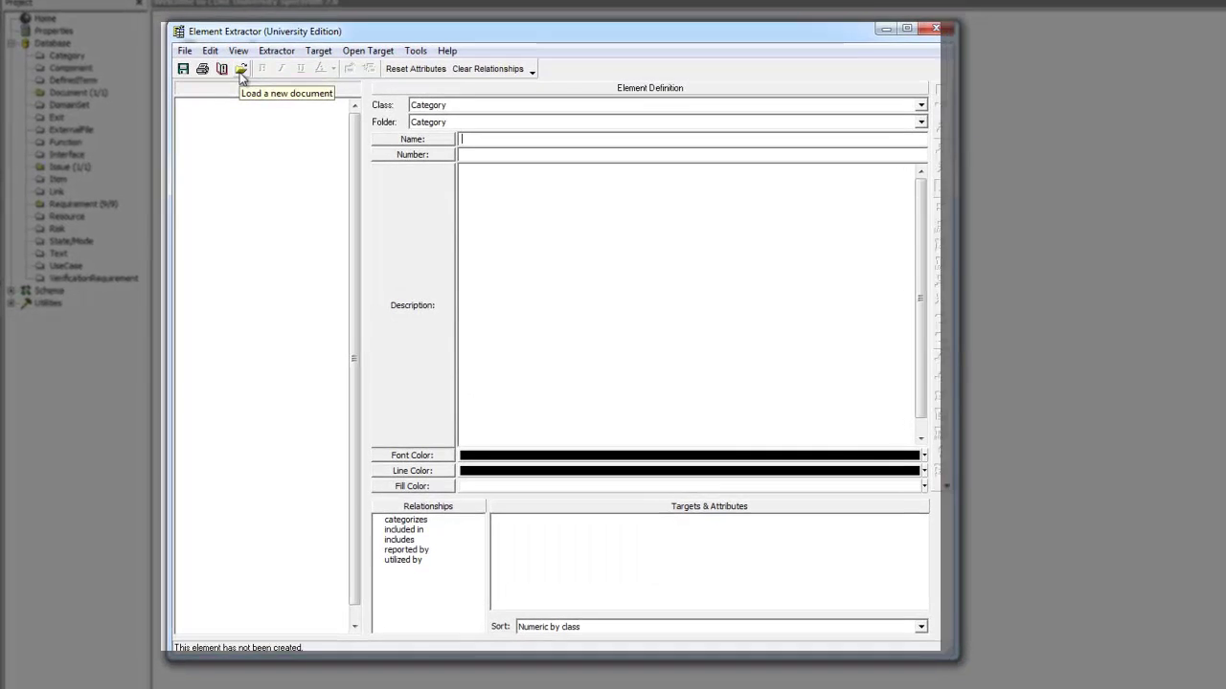
- Load the AutoLinkSourceDocument sample from CORE 7 University\Data\Samples into the Element Extractor
left_click(235, 75)
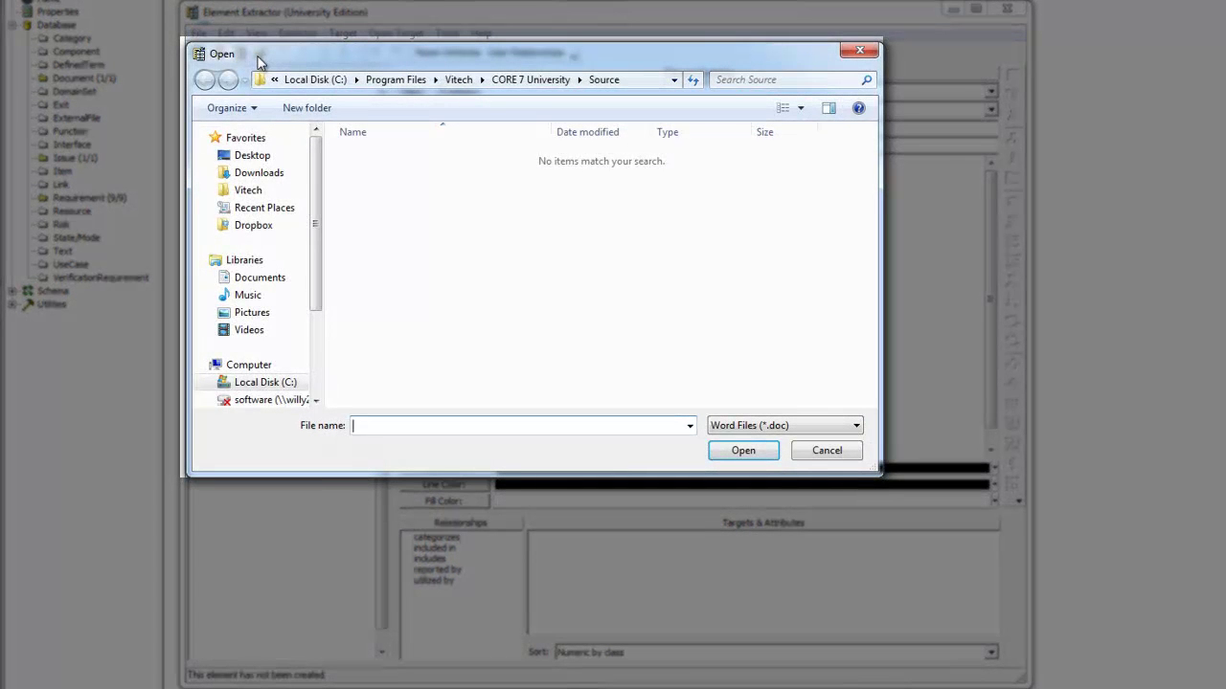
left_click(551, 82)
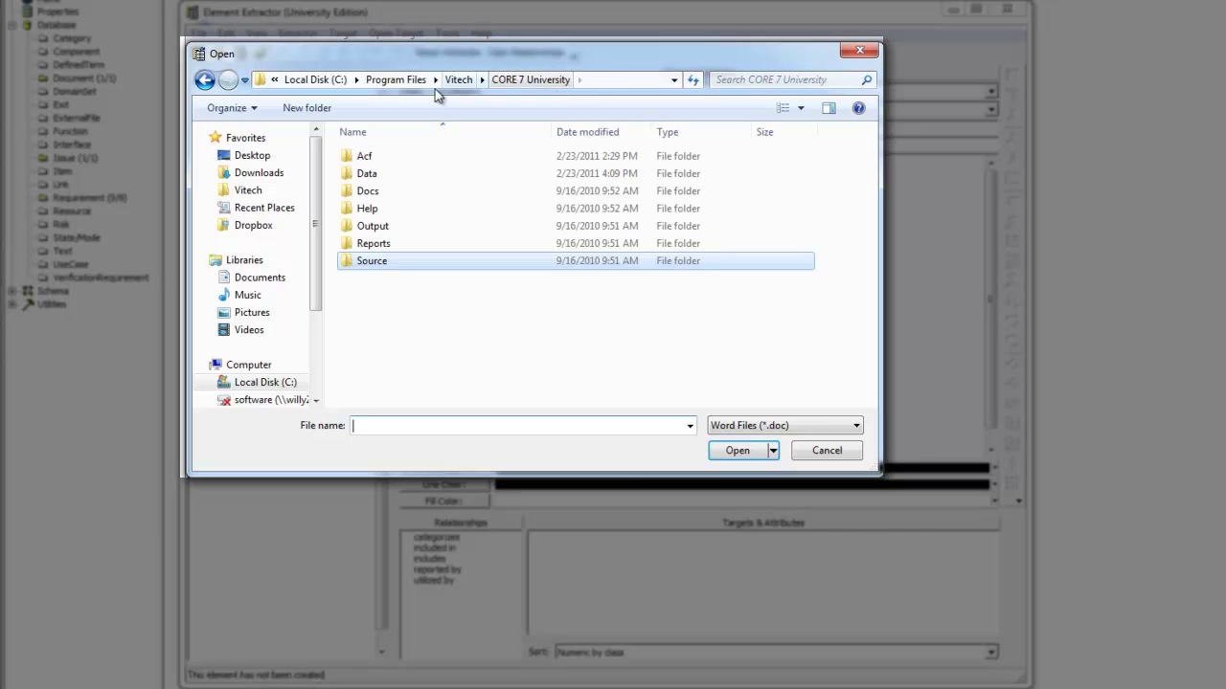
double_click(365, 173)
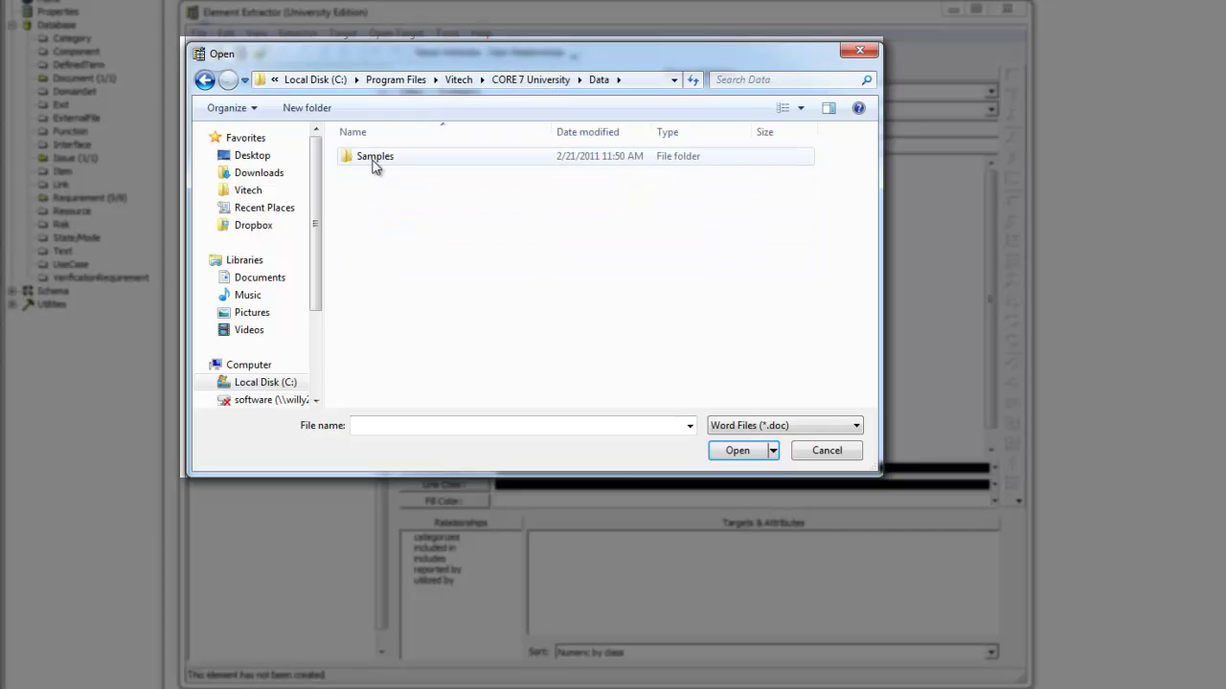
double_click(380, 157)
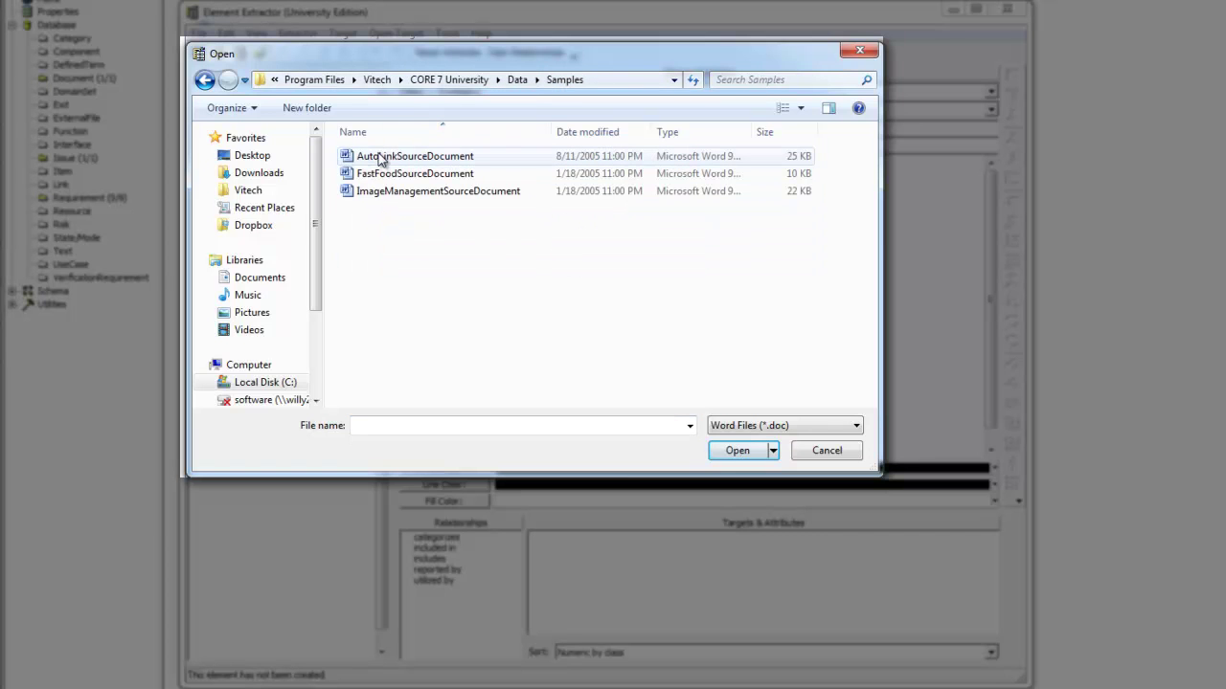
left_click(380, 157)
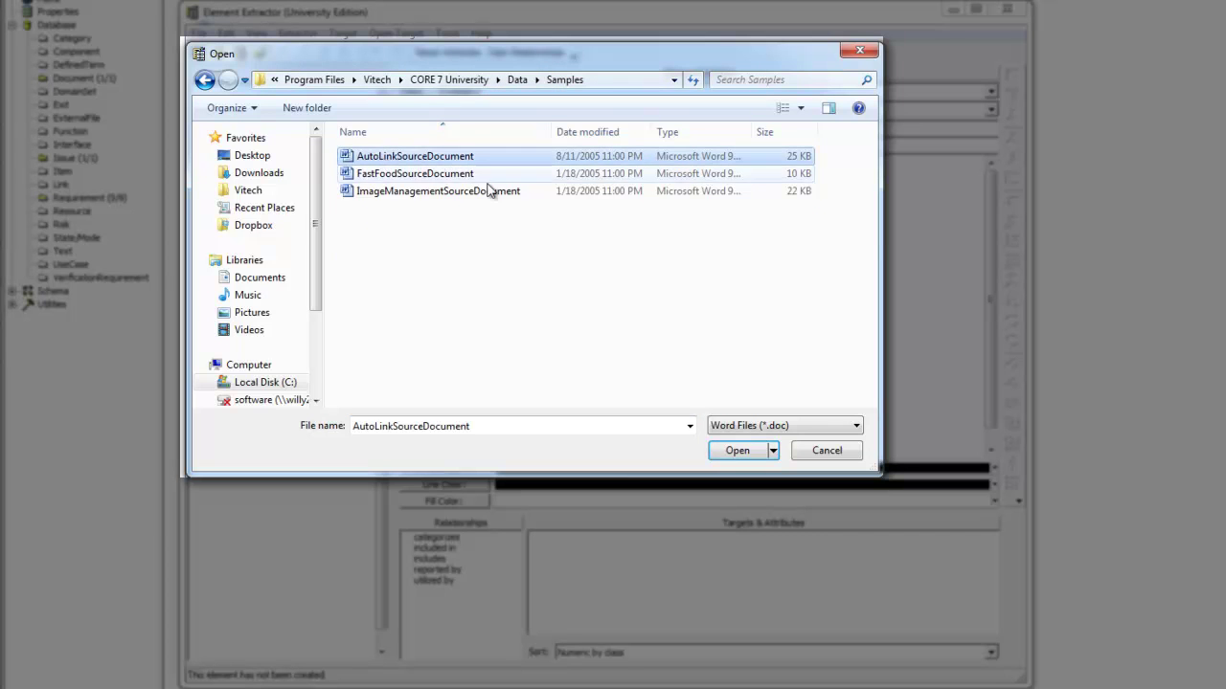
left_click(735, 454)
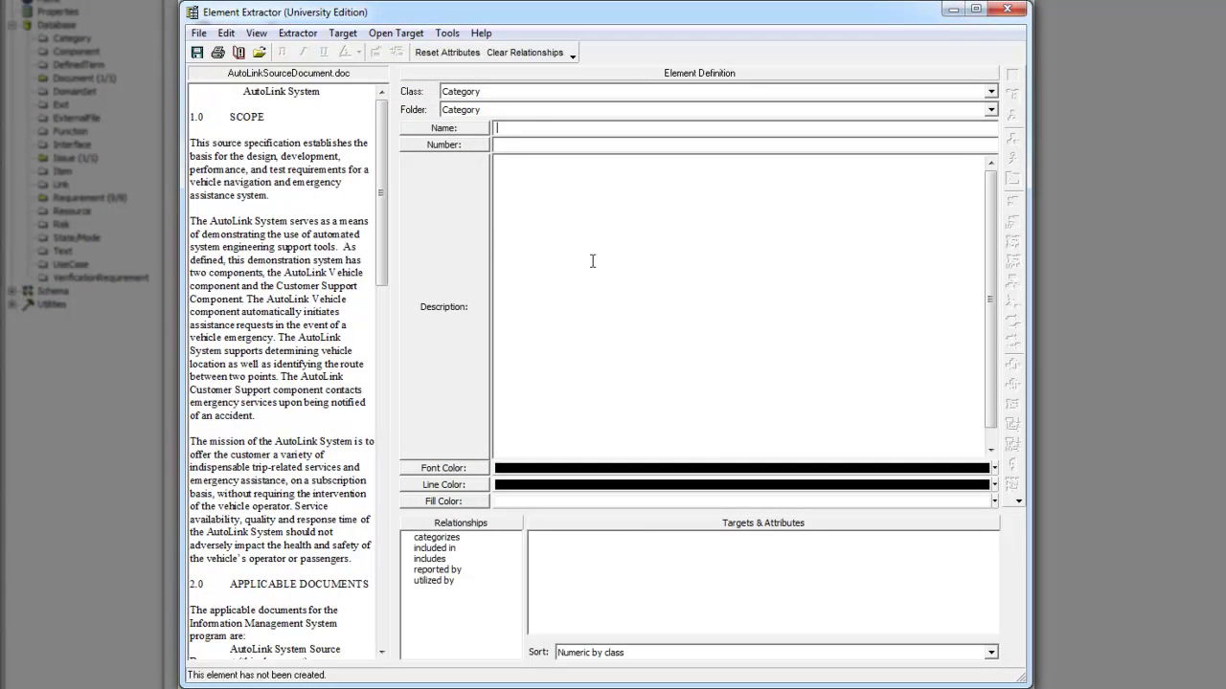
- Make the new element a Component named AutoLink System, numbered SYS.1
left_click(524, 93)
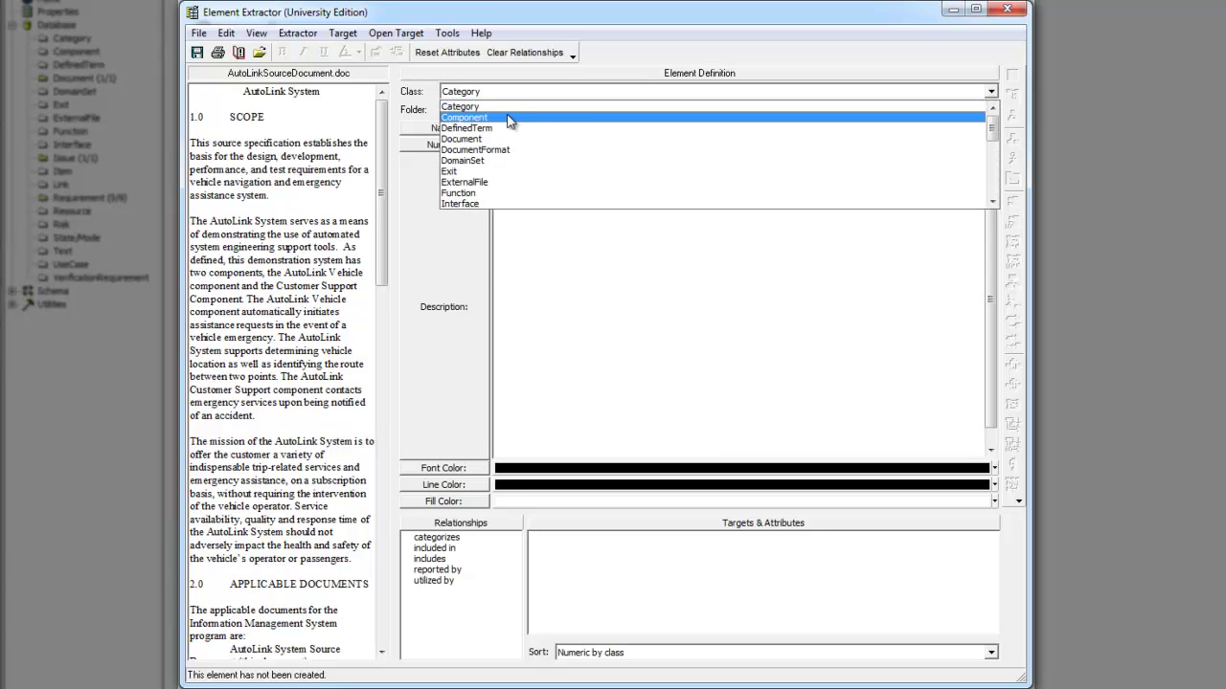
left_click(503, 119)
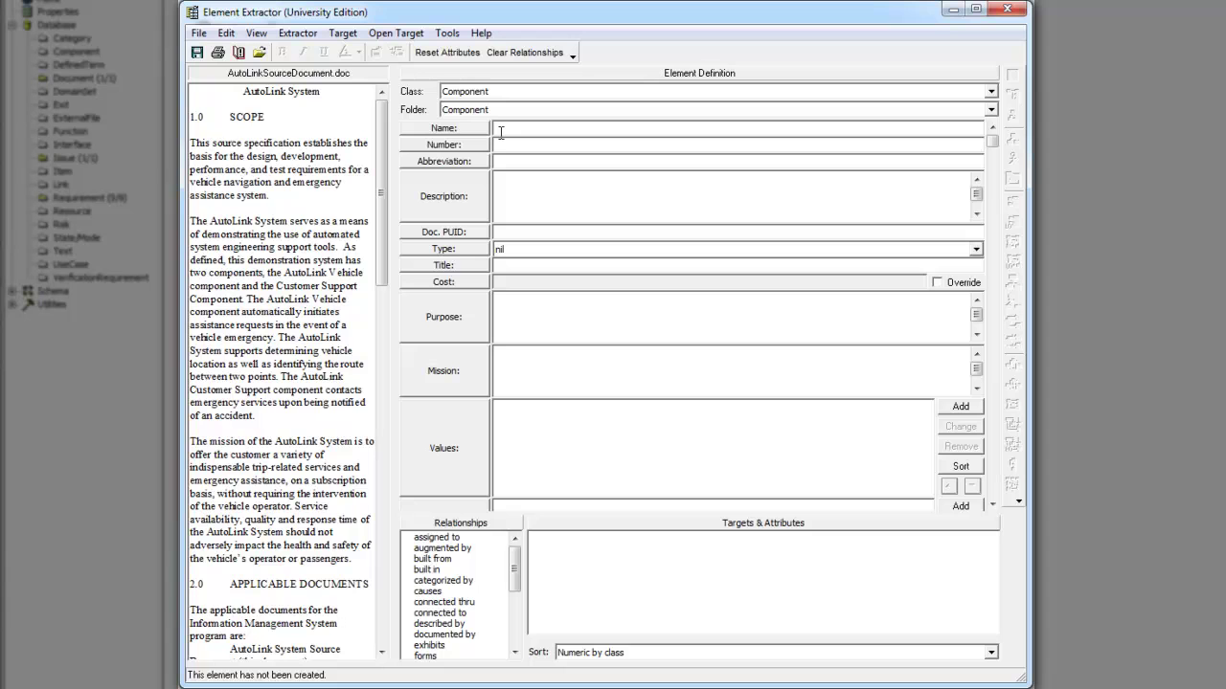
type("Au")
type("toLink System")
left_click(523, 146)
type("SYS")
type(".1")
- Fill Description from the system overview paragraph and Mission from the mission paragraph
mouse_move(192, 221)
left_mouse_down()
mouse_move(259, 421)
mouse_move(424, 194)
left_mouse_up()
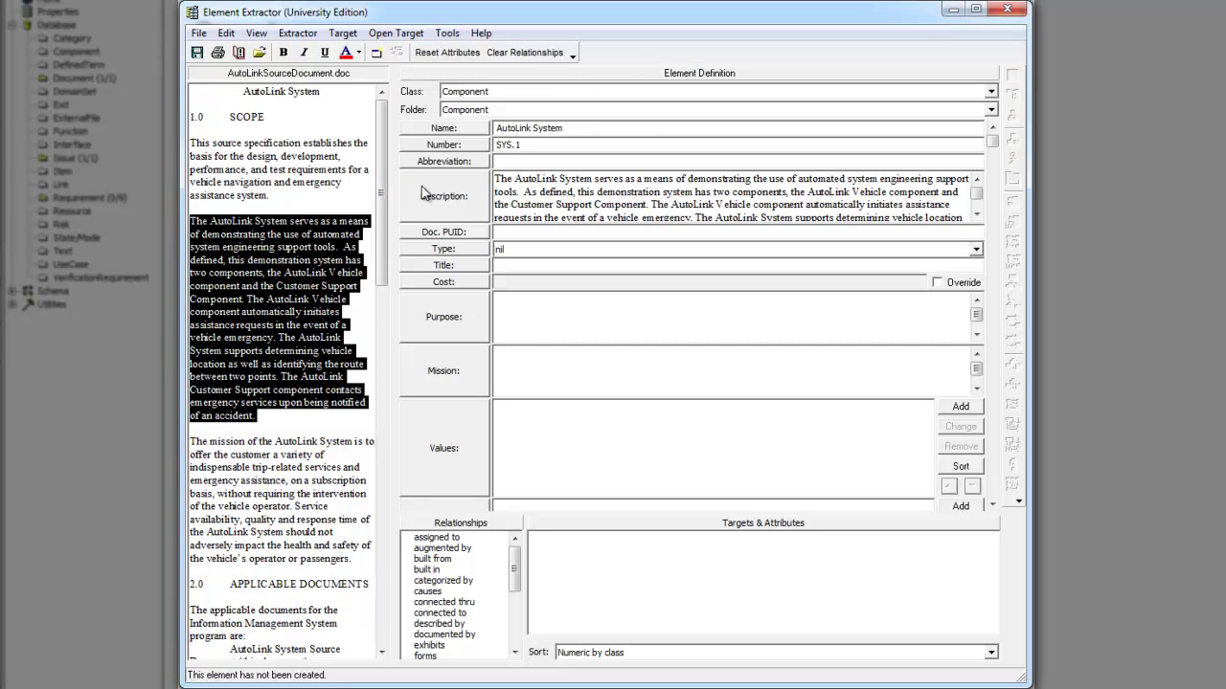
left_click(223, 448)
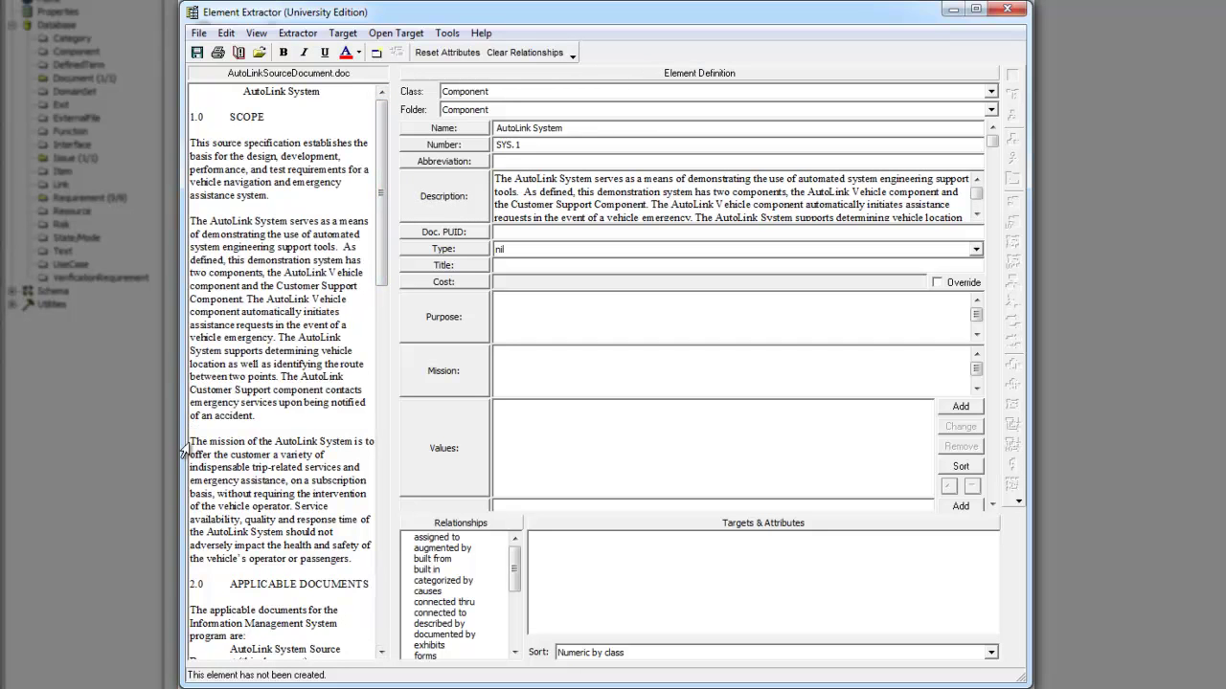
mouse_move(191, 441)
left_mouse_down()
mouse_move(291, 570)
mouse_move(358, 561)
mouse_move(431, 383)
left_mouse_up()
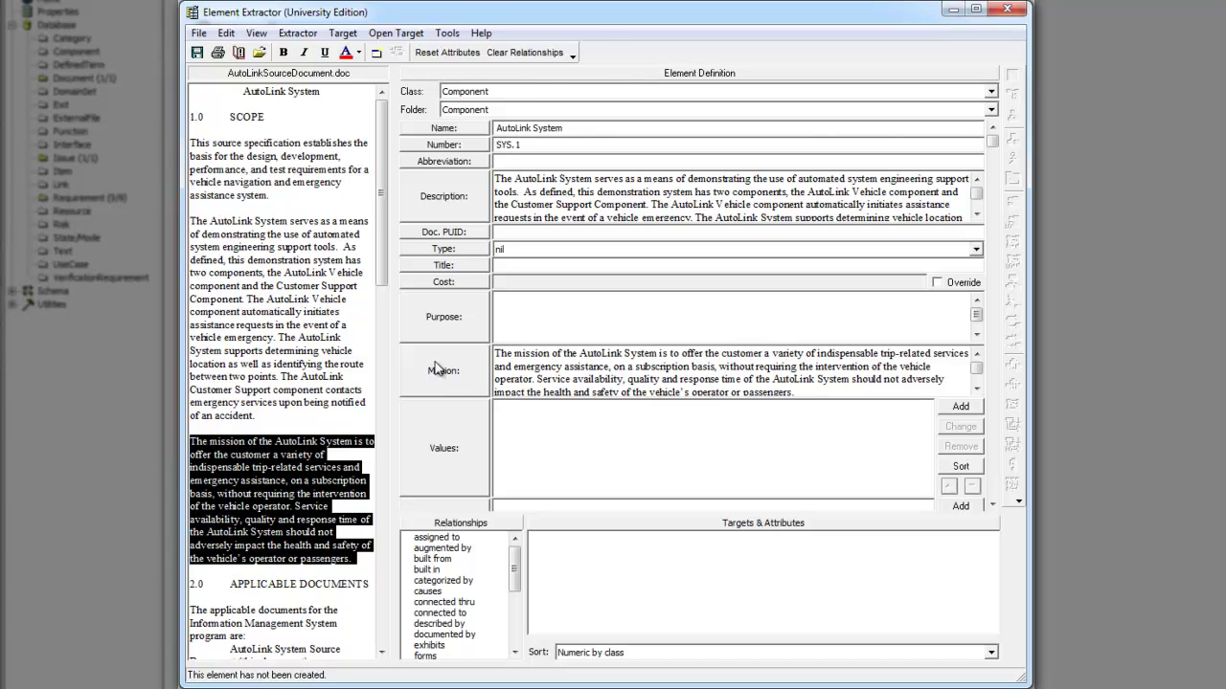
- Choose System from the Type dropdown for the AutoLink System component
left_click(506, 251)
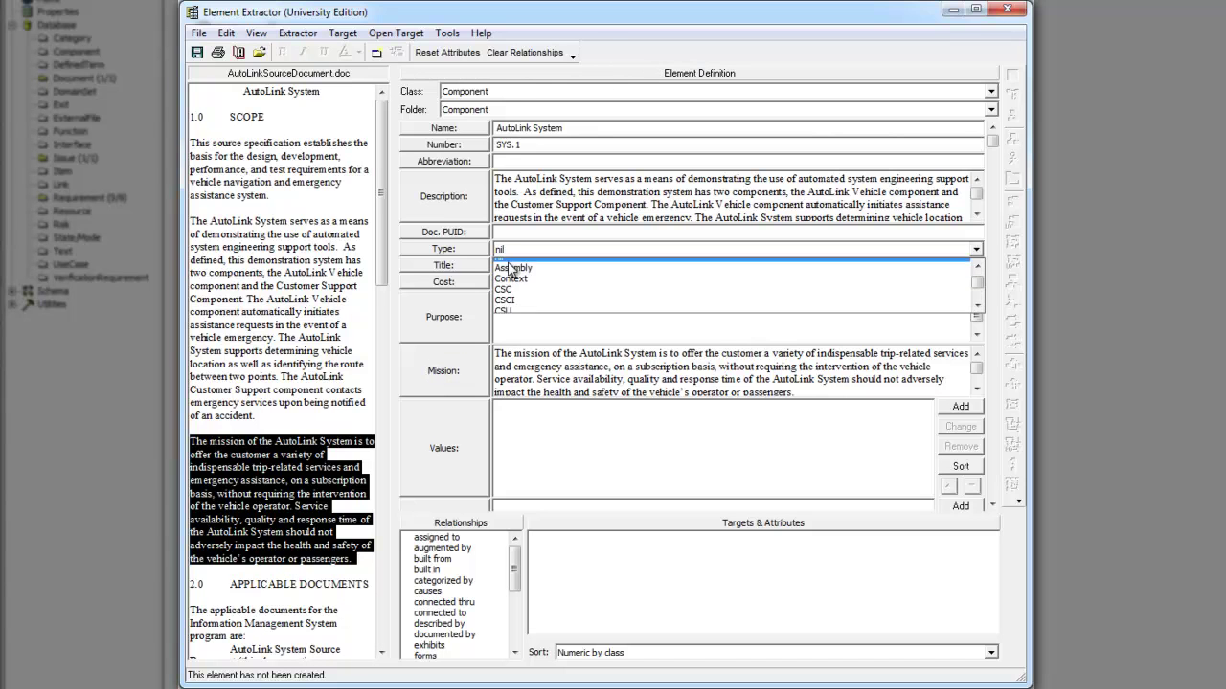
scroll(515, 288, "down", 2)
scroll(515, 296, "down", 3)
left_click(515, 298)
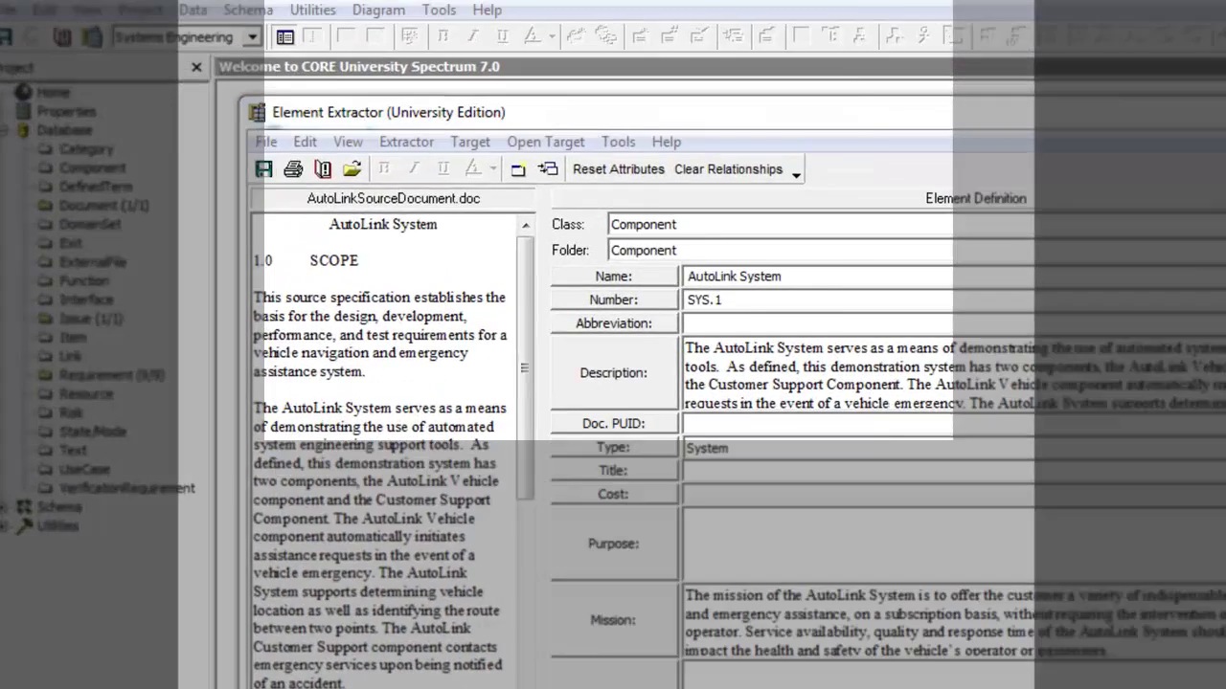
- Add the AutoLink System Requirements Document as the 'documented by' target and confirm
double_click(458, 640)
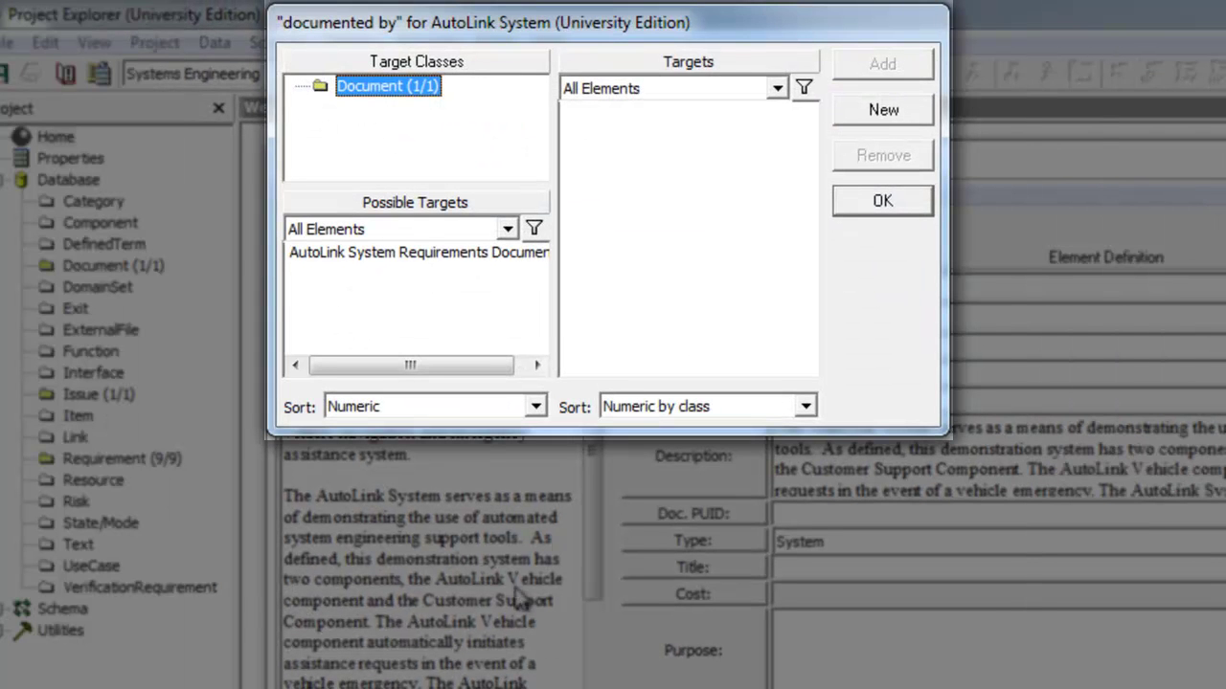
double_click(432, 253)
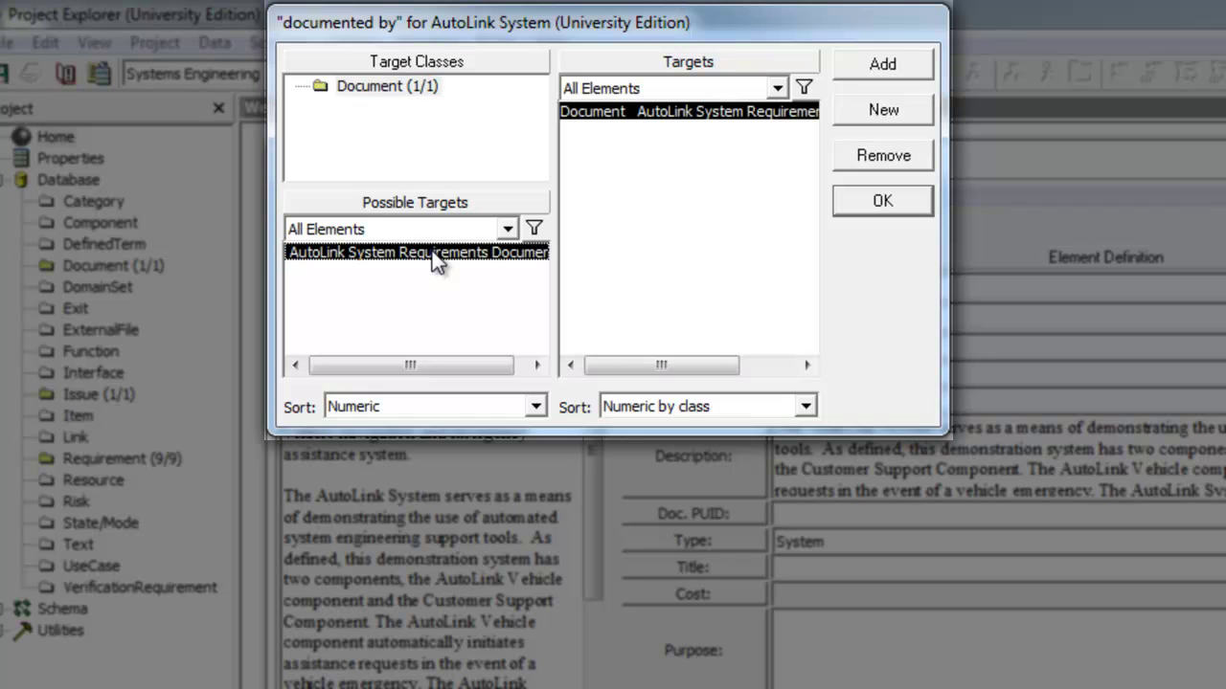
left_click(883, 207)
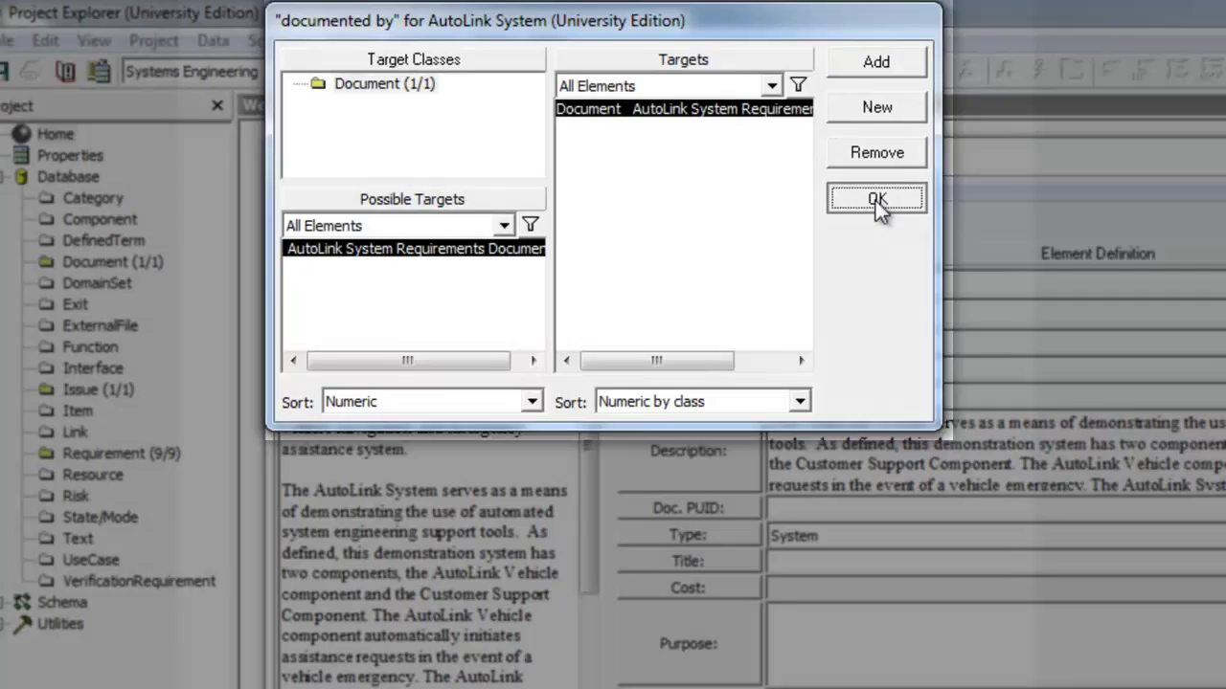
left_click(883, 207)
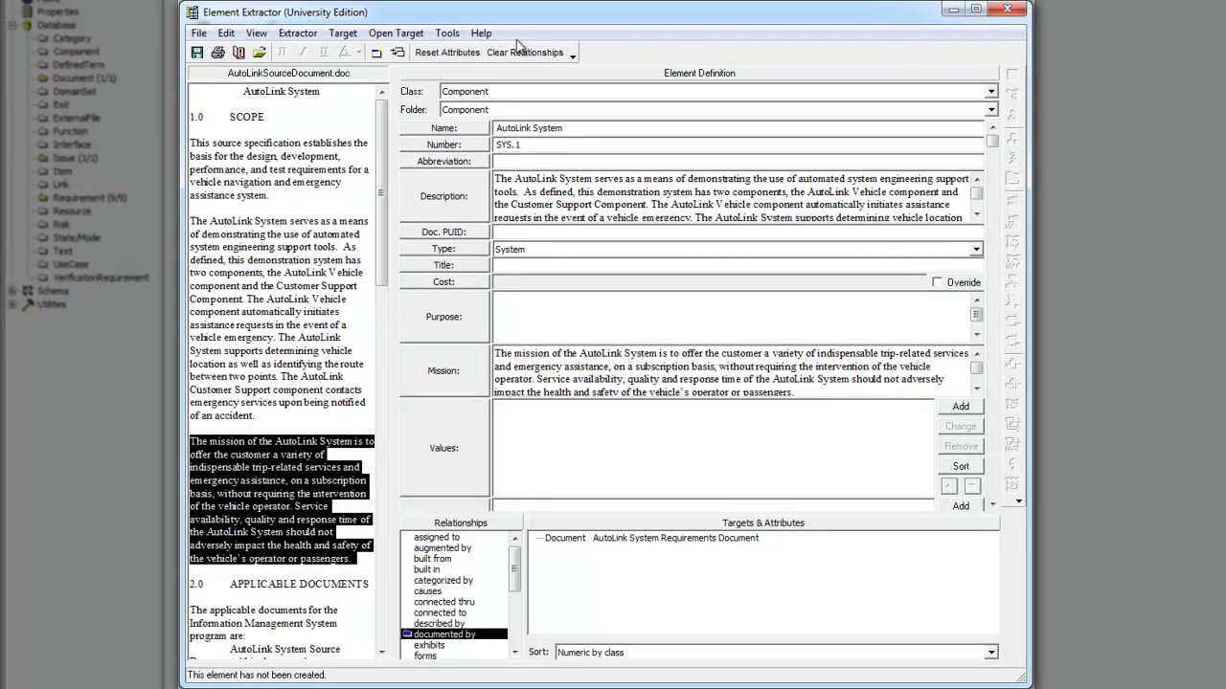
- Create the AutoLink System element in the database and close the Element Extractor
left_click(376, 53)
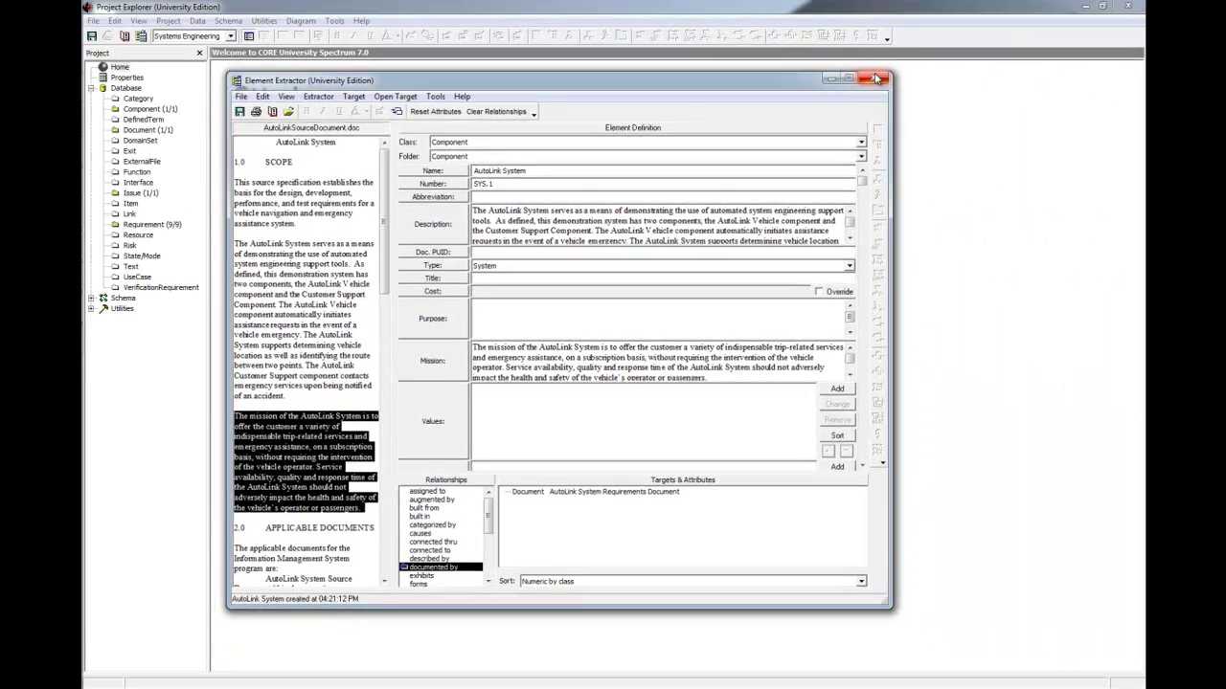
left_click(1007, 11)
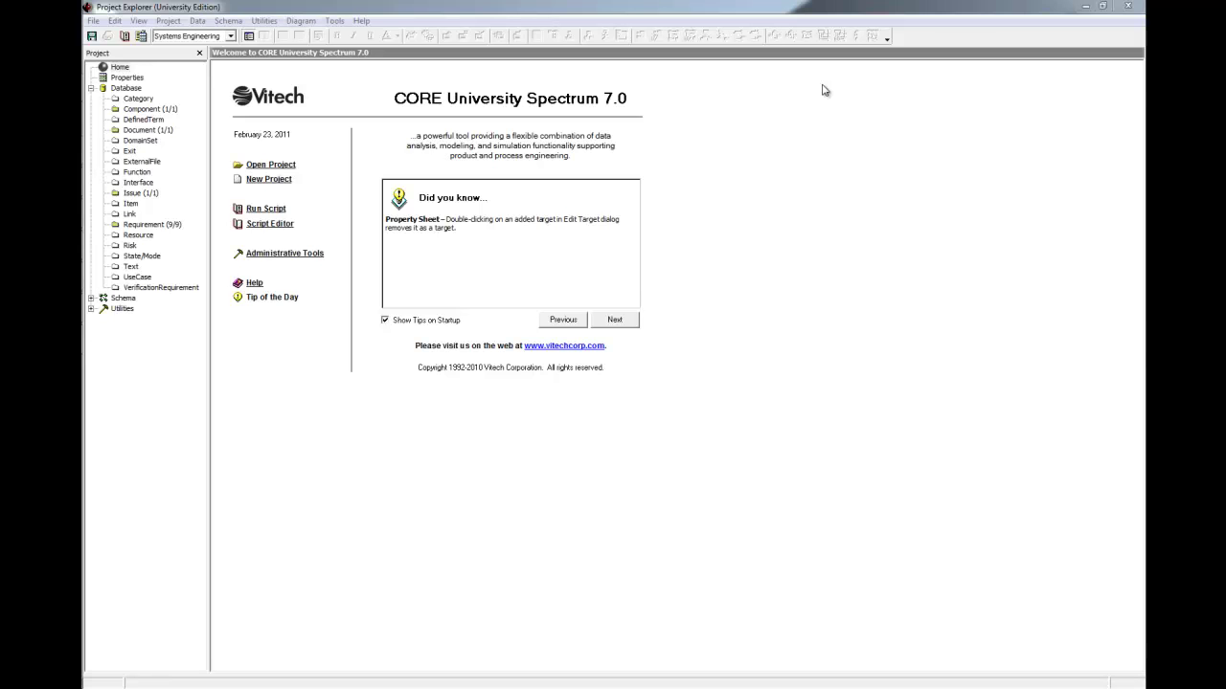
- Create a new component in the Component folder and name it Client
left_click(168, 109)
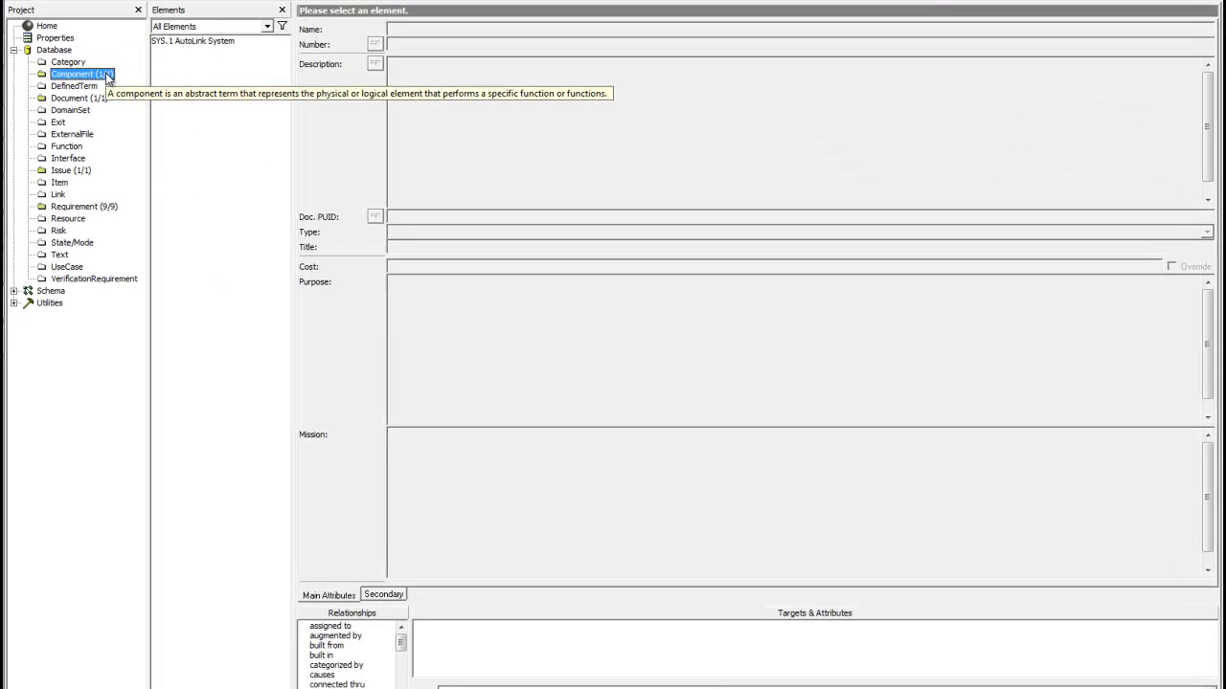
double_click(107, 76)
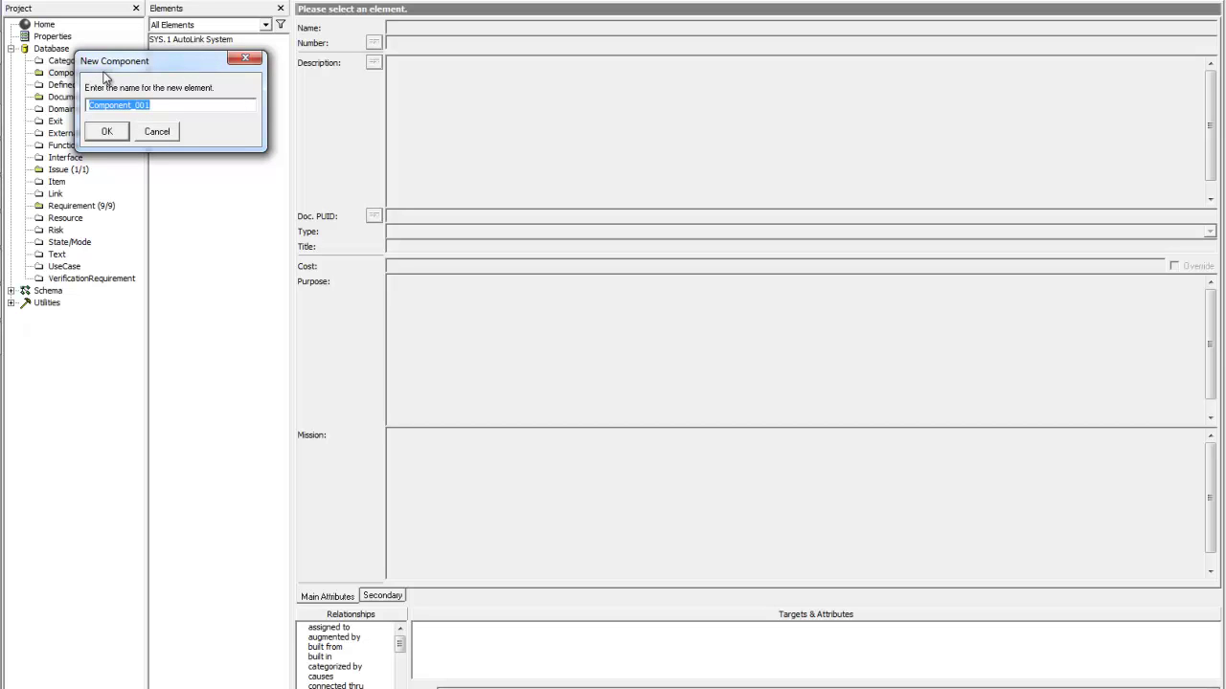
key("BackSpace")
type("Client")
key("Return")
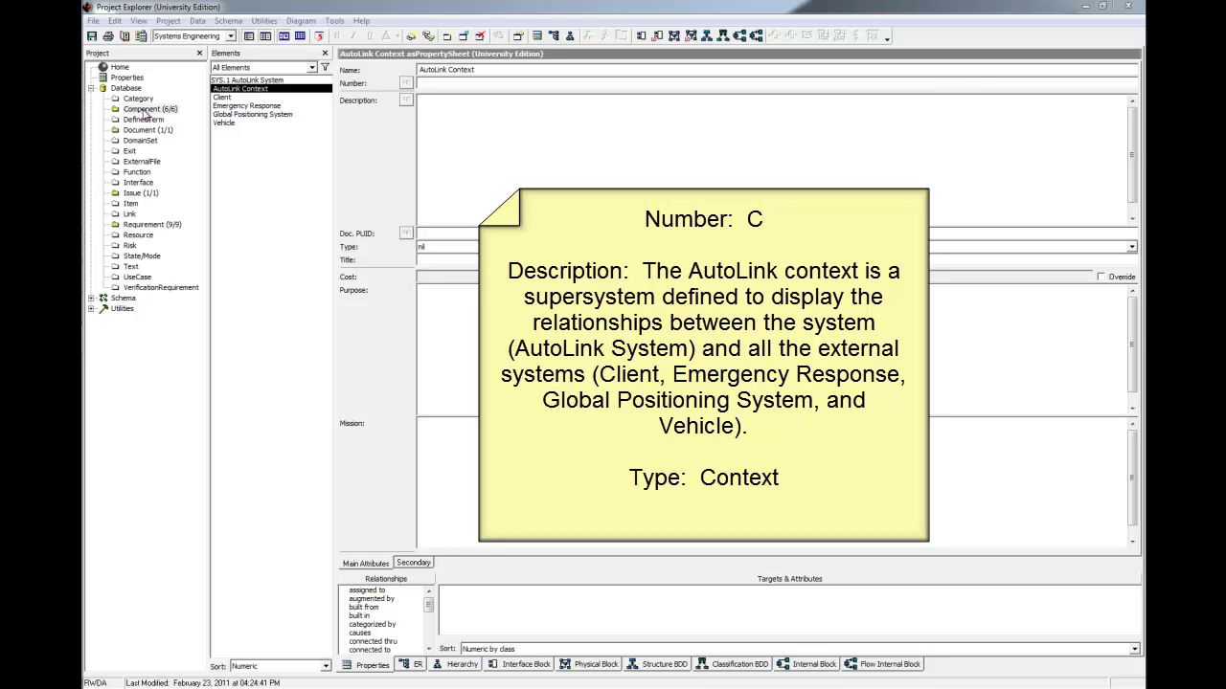
- Select AutoLink Context to fill in its details, then select the AutoLink System component
left_click(230, 89)
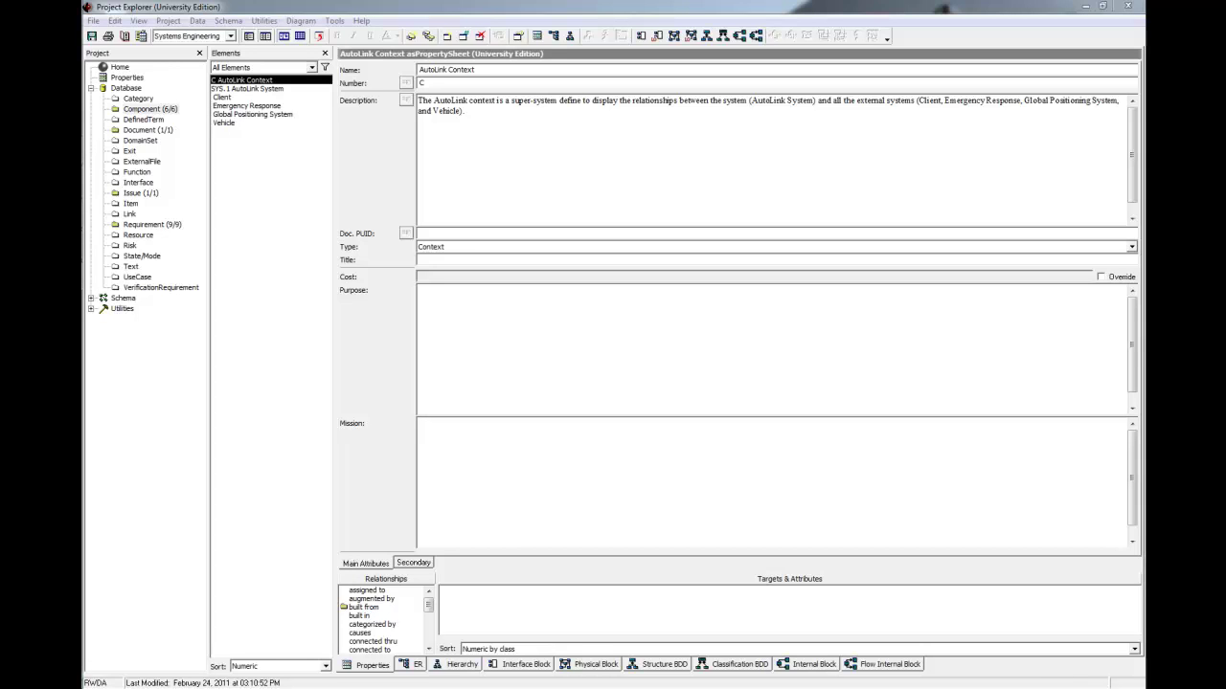
left_click(262, 90)
- Relate AutoLink System to AutoLink Context with a 'built from' relationship
double_click(261, 88)
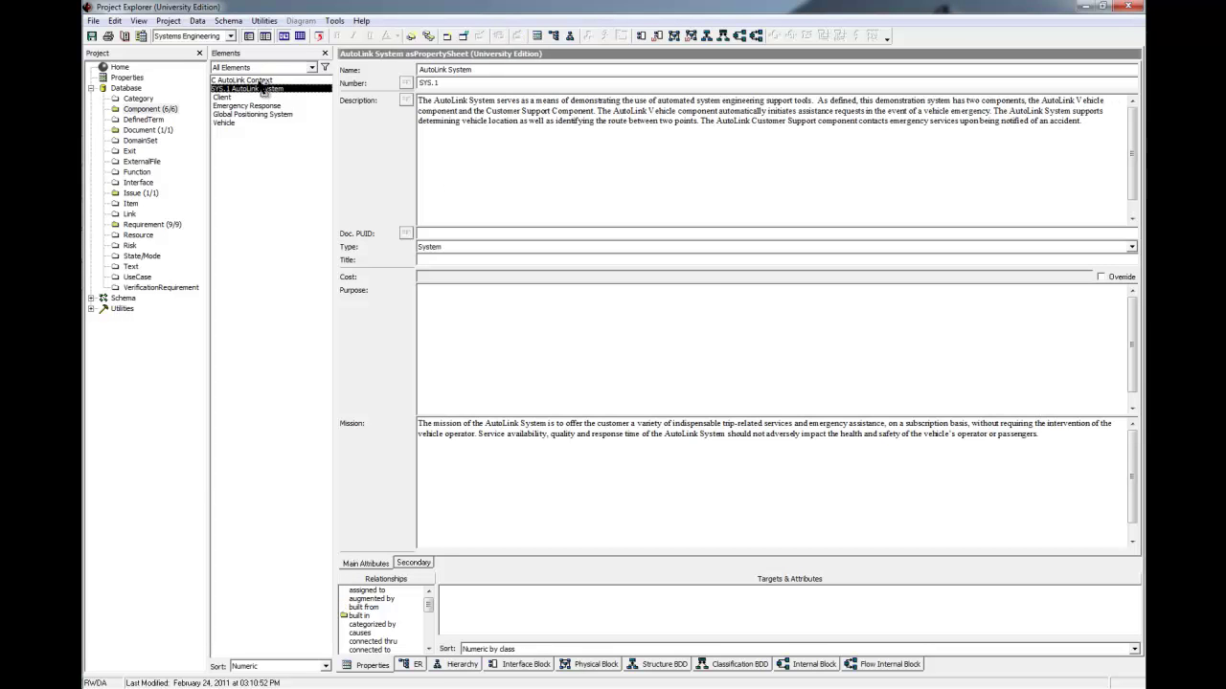
left_click_drag(261, 84, 259, 80)
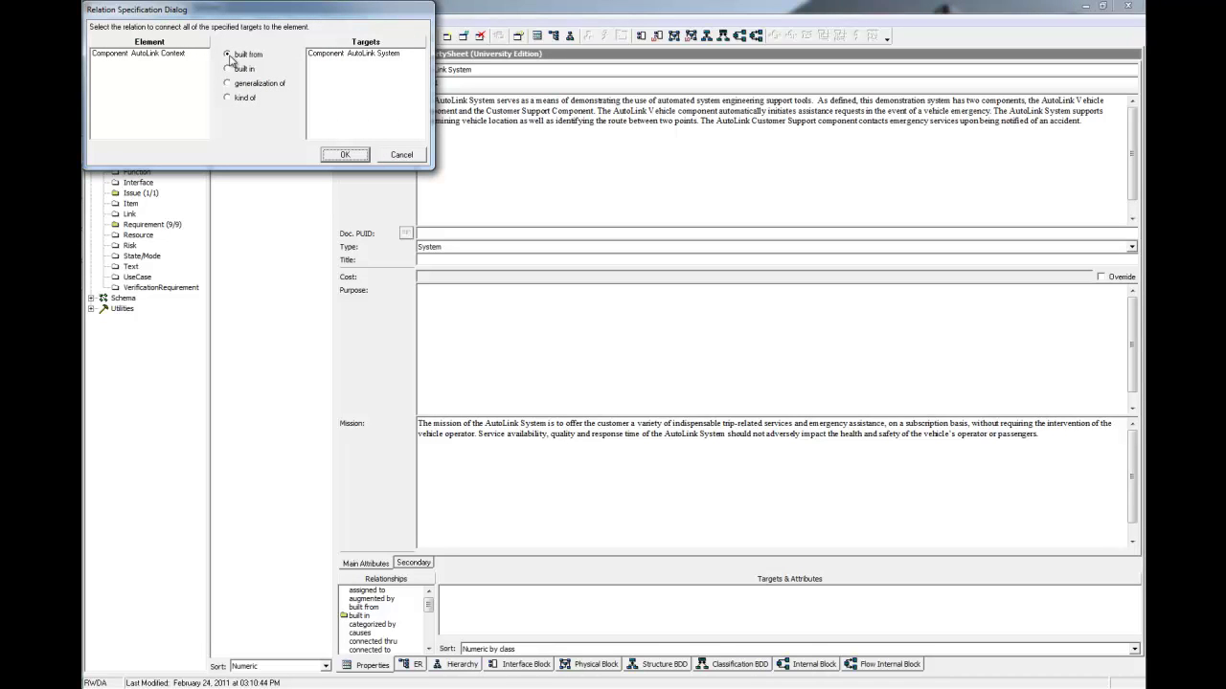
left_click(344, 155)
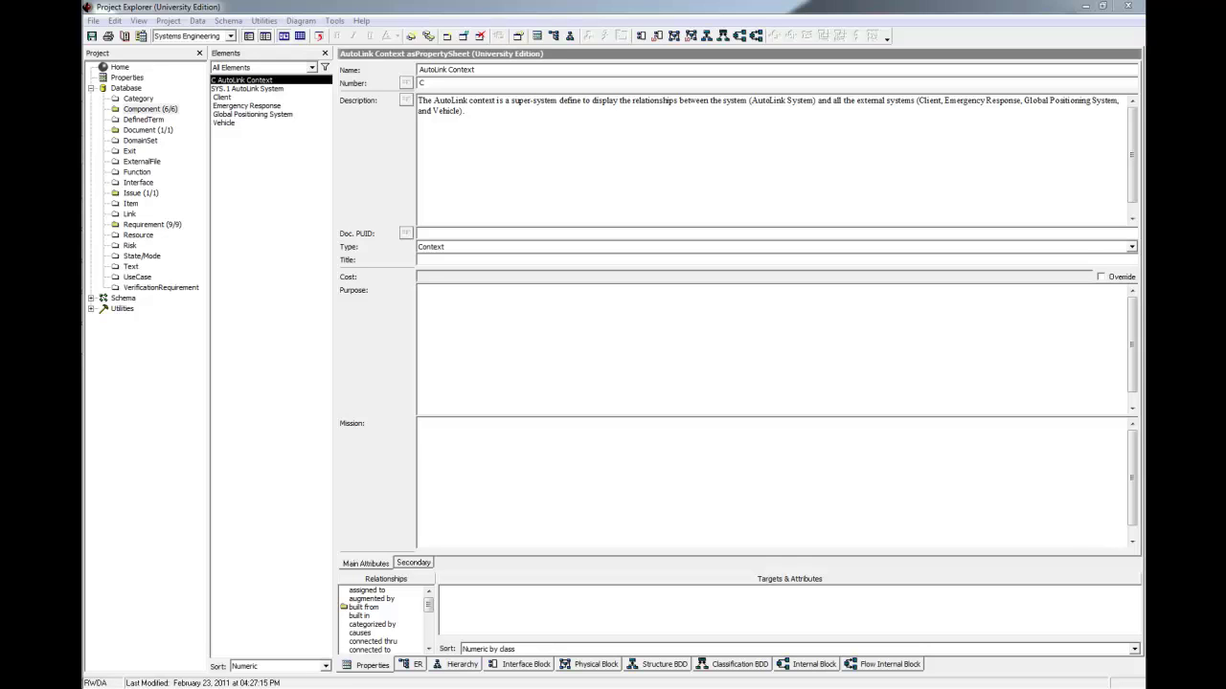
- Show the components in tabular format and refresh so the Type column appears
left_click(299, 35)
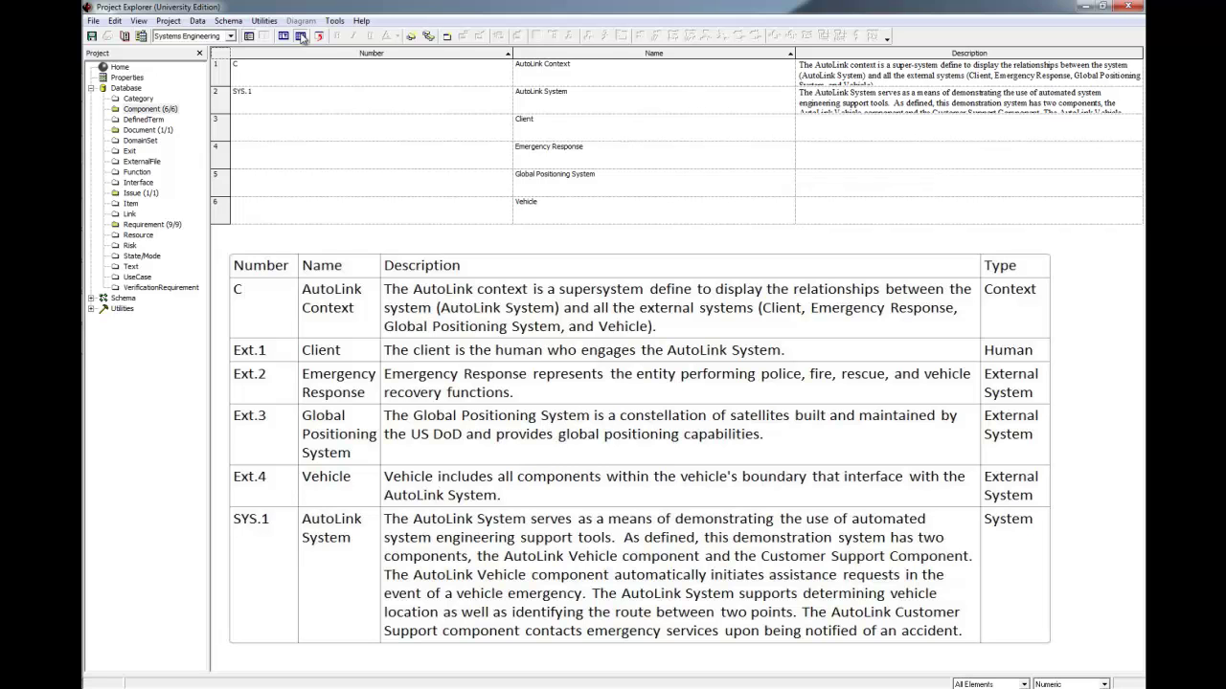
left_click(301, 37)
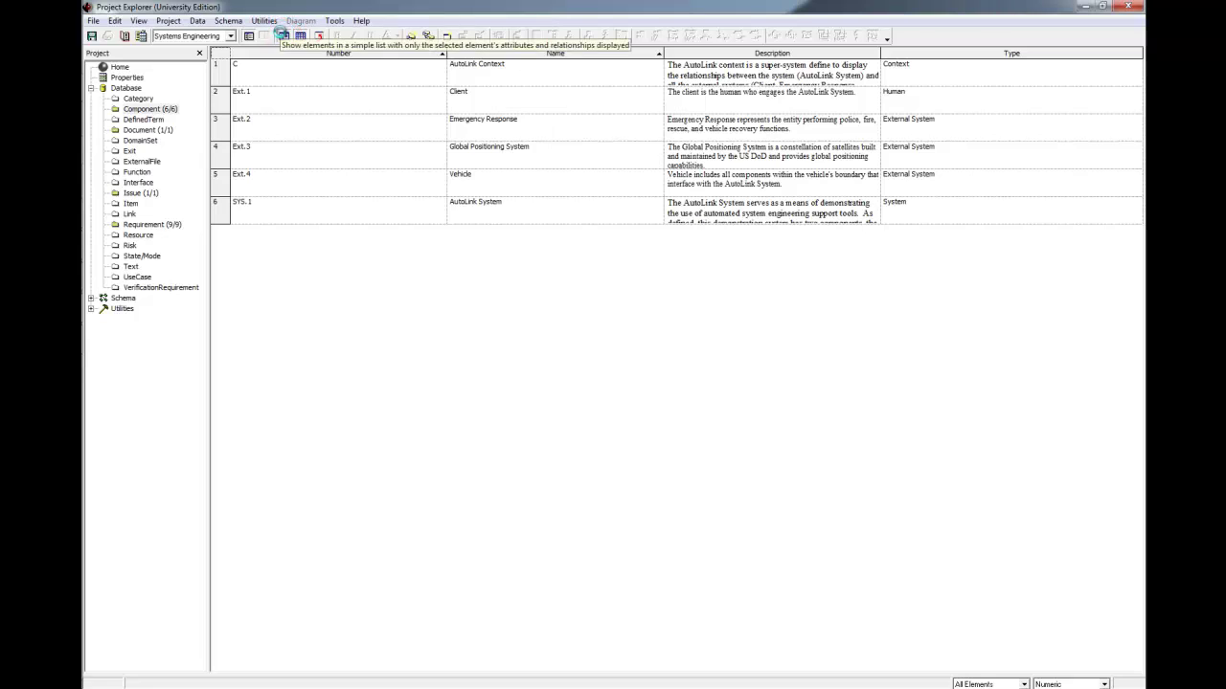
- Return to the property sheet, select C AutoLink Context and open its Structure BDD
left_click(282, 35)
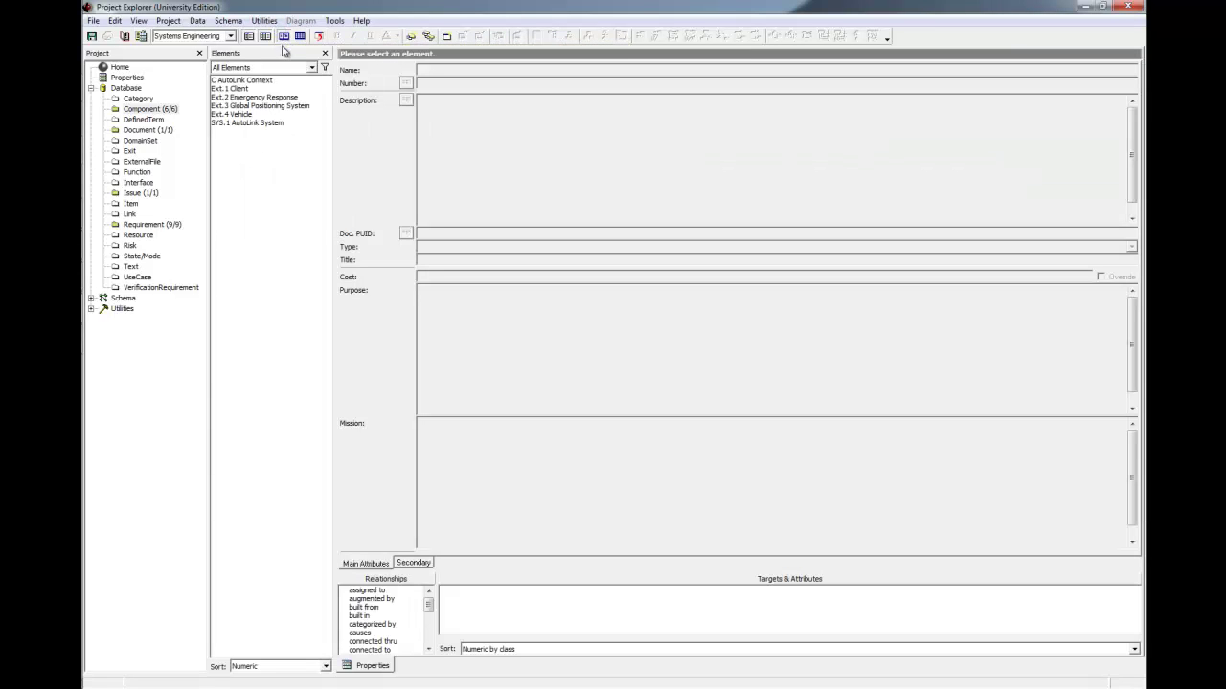
left_click(258, 81)
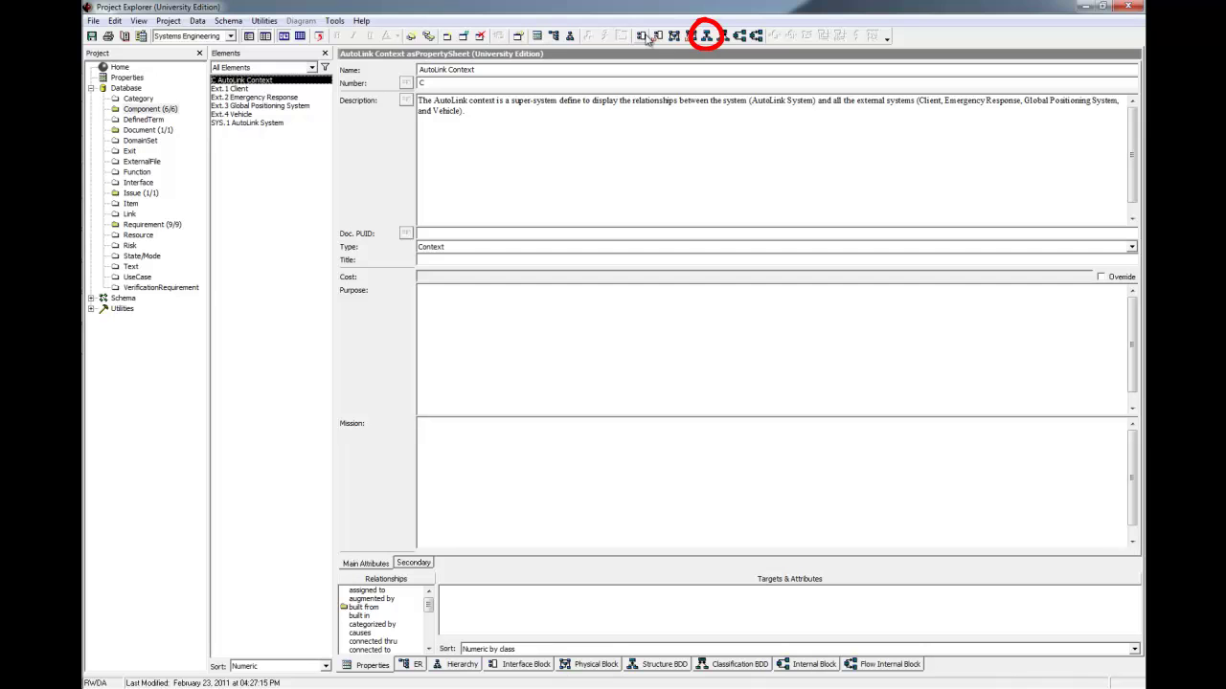
left_click(704, 36)
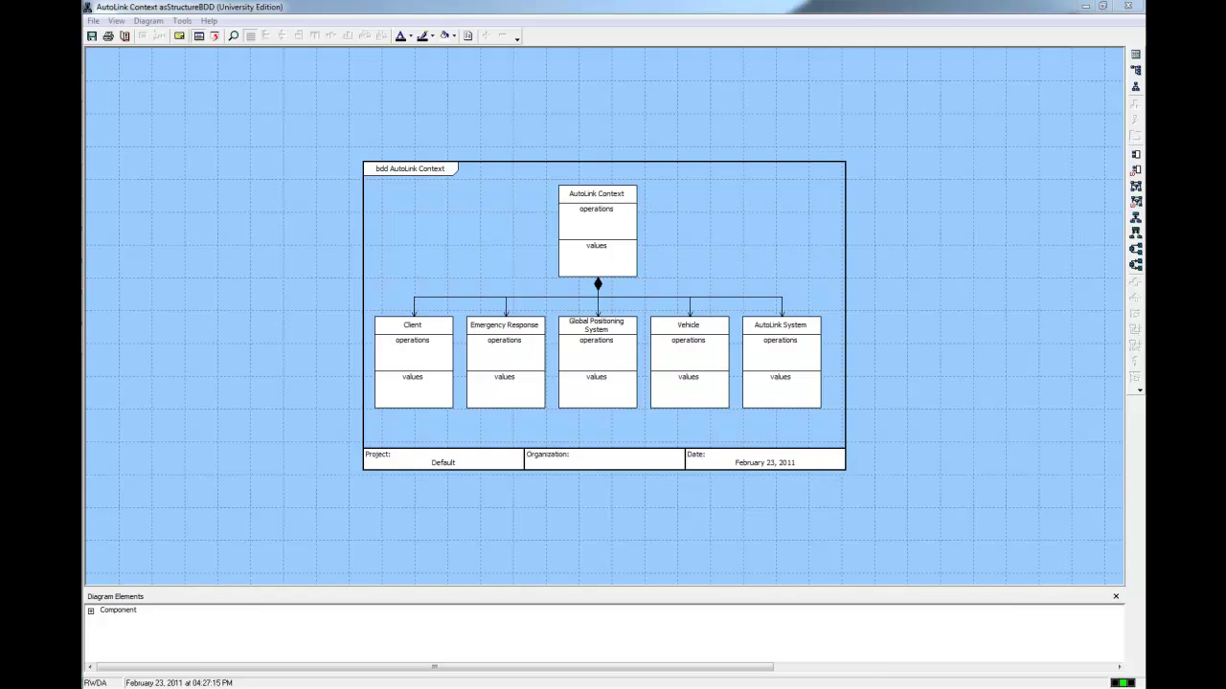
- Close the block diagram and add a function named 'Perform AutoLink Functions' under Function
left_click(1135, 8)
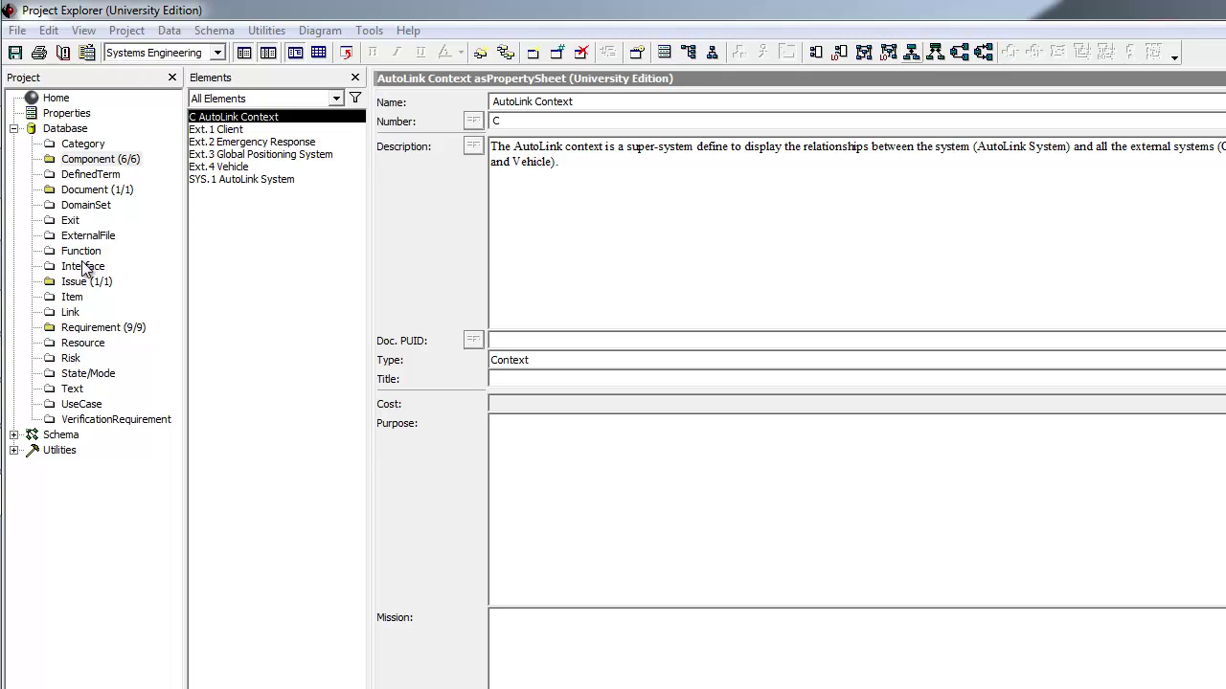
left_click(82, 251)
key("ctrl+n")
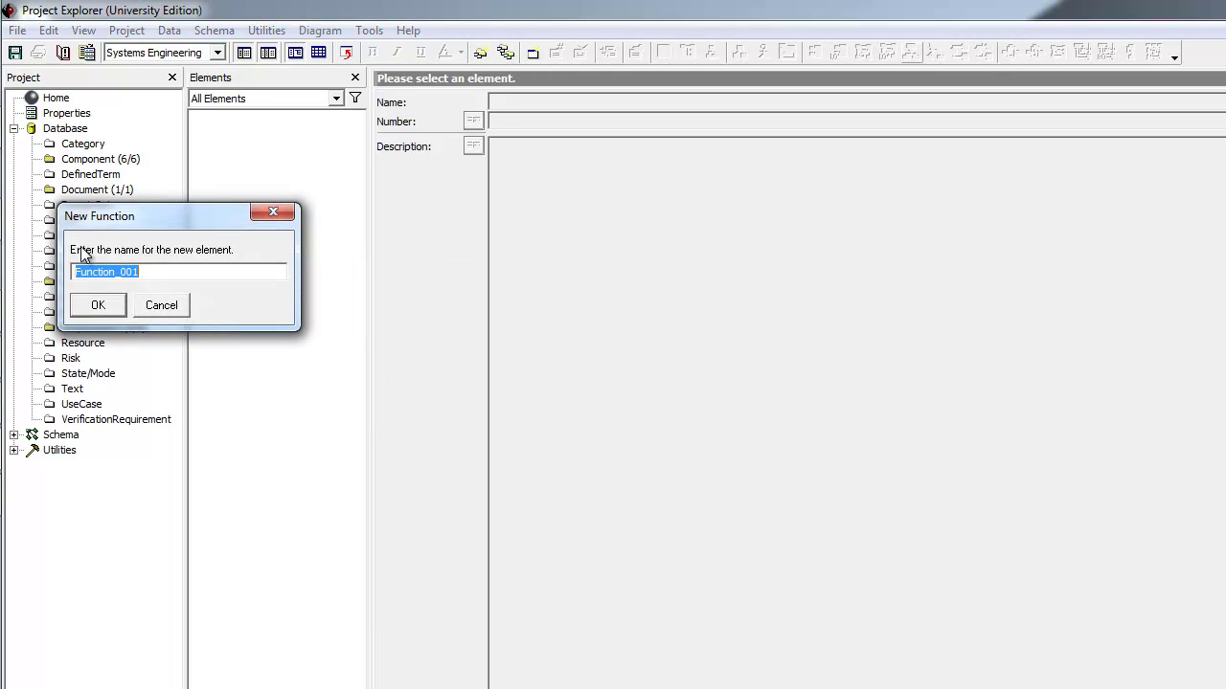
type("Perf")
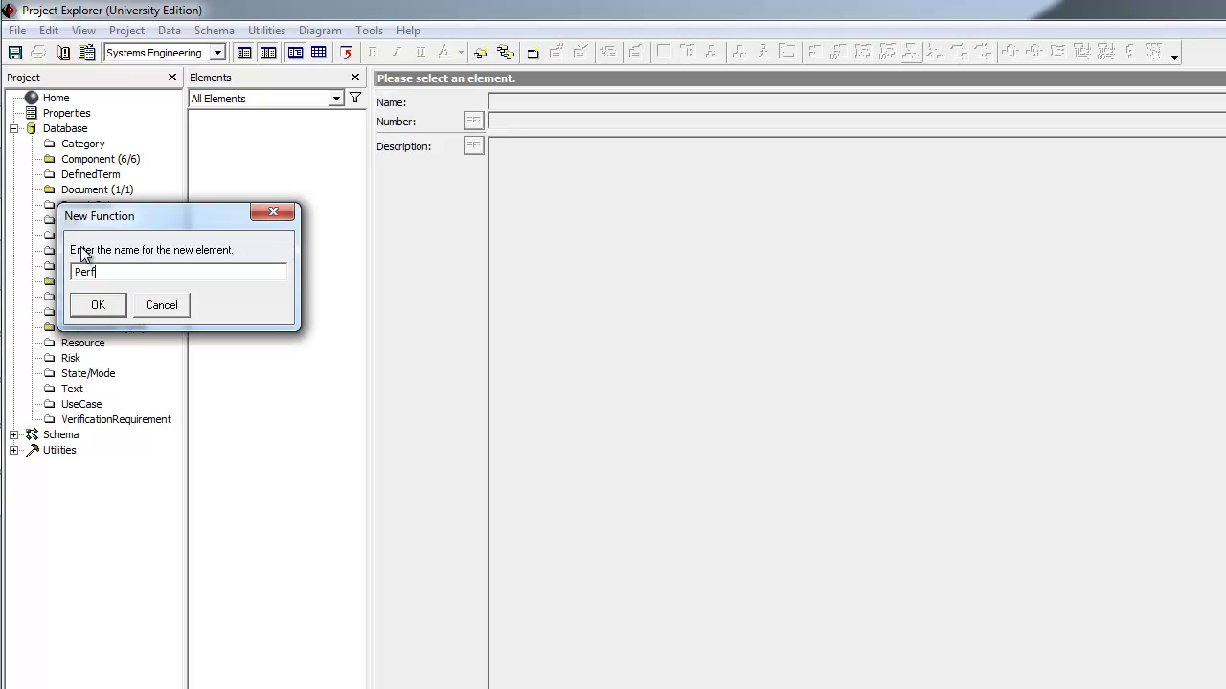
type("orm AutoL")
type("ink Function")
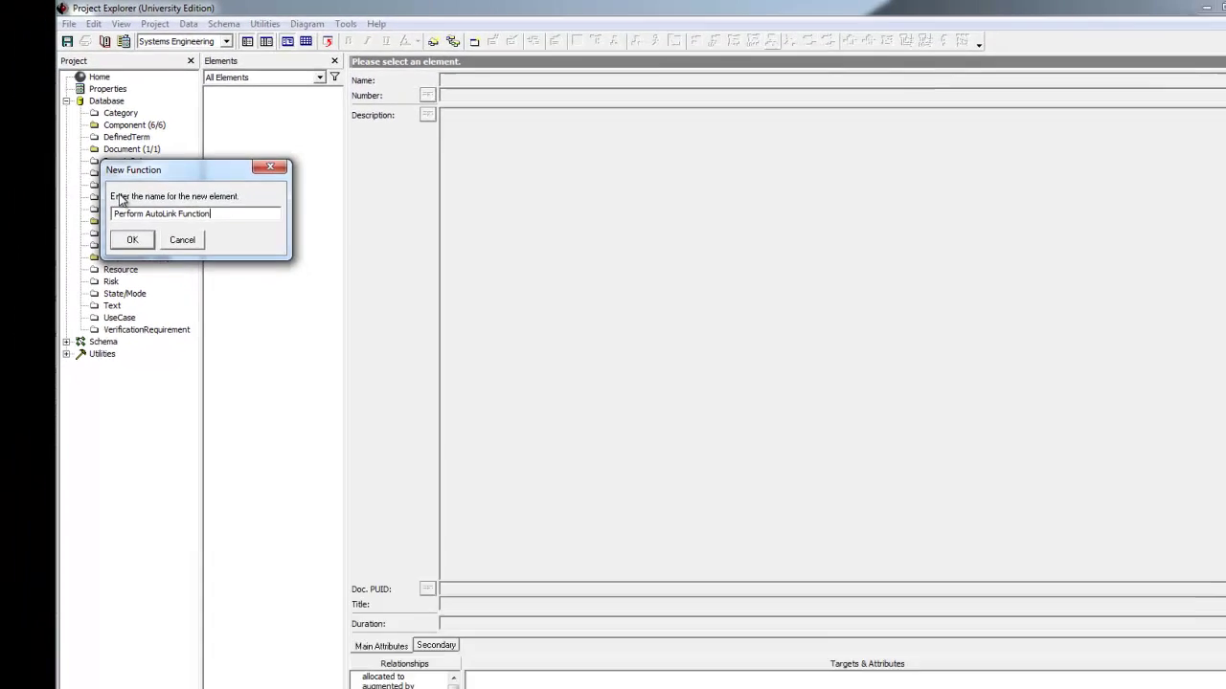
type("s")
key("Return")
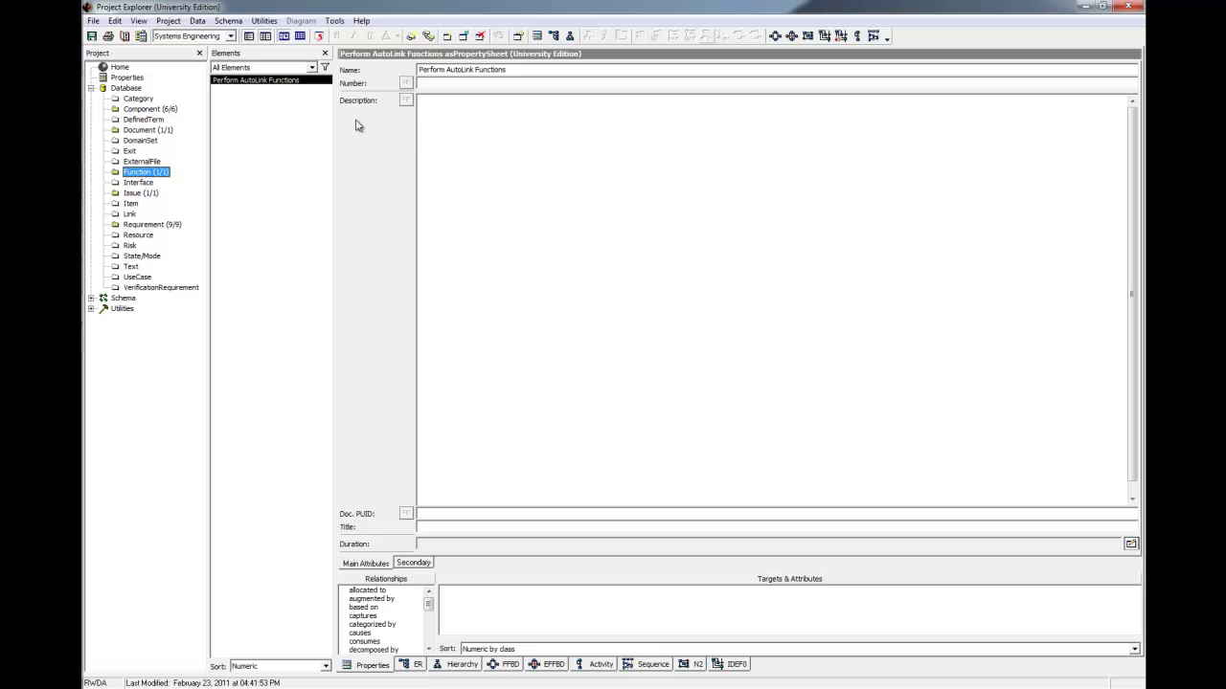
- Select the Number field of Perform AutoLink Functions to begin numbering it 0
left_click(436, 83)
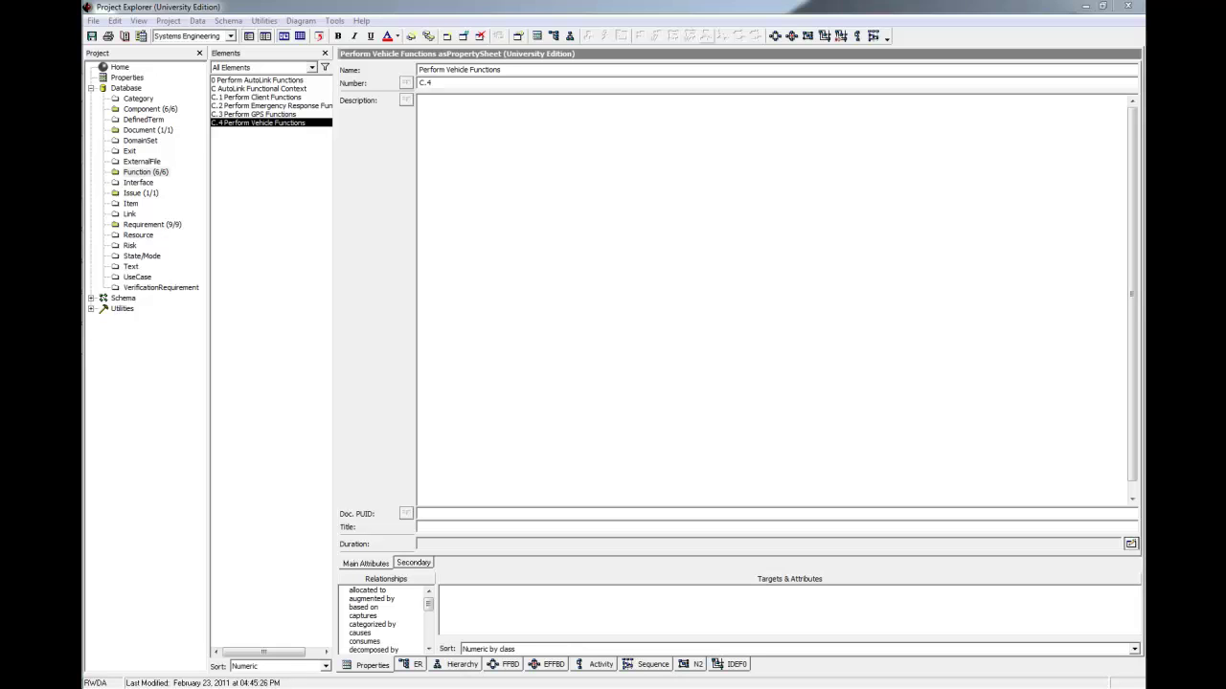
- Add an 'allocated to' relationship from AutoLink Functional Context to C AutoLink Context
left_click(276, 89)
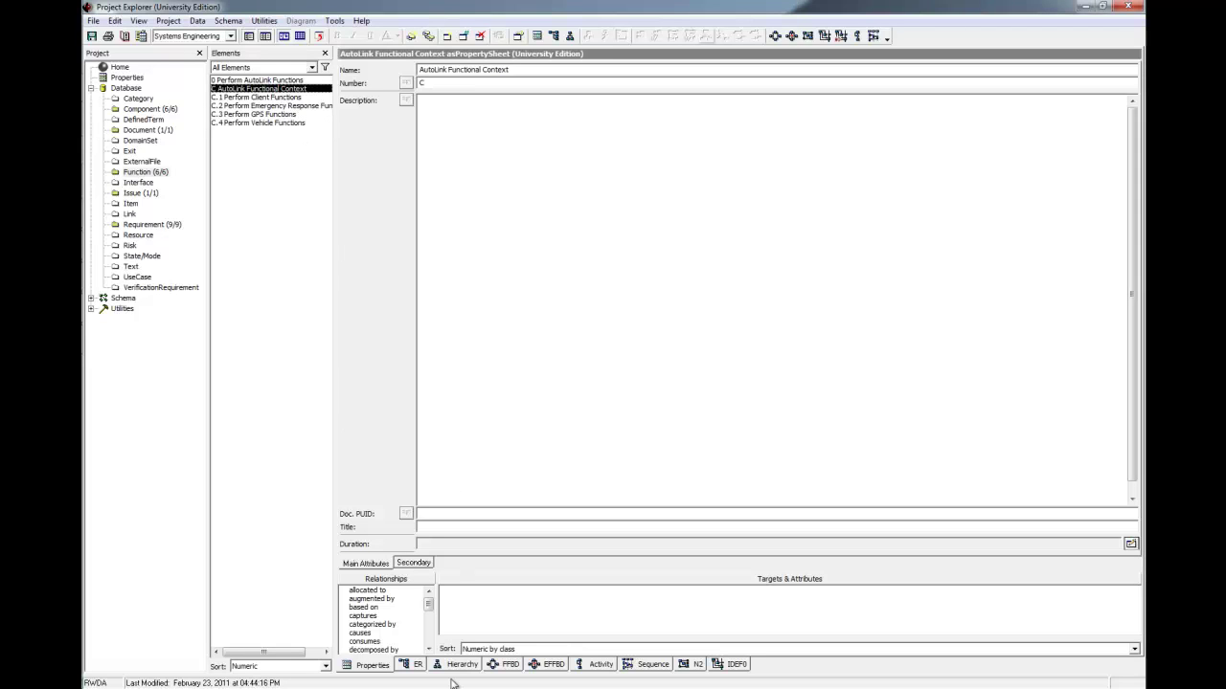
left_click(388, 593)
double_click(388, 594)
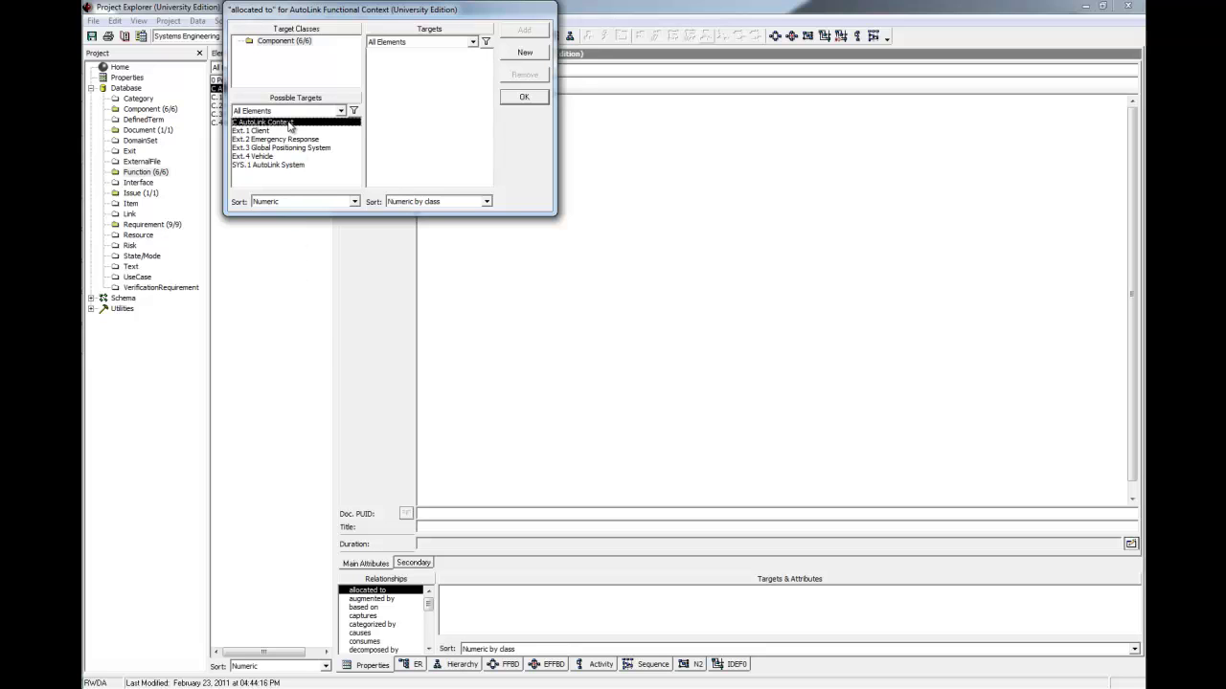
double_click(290, 123)
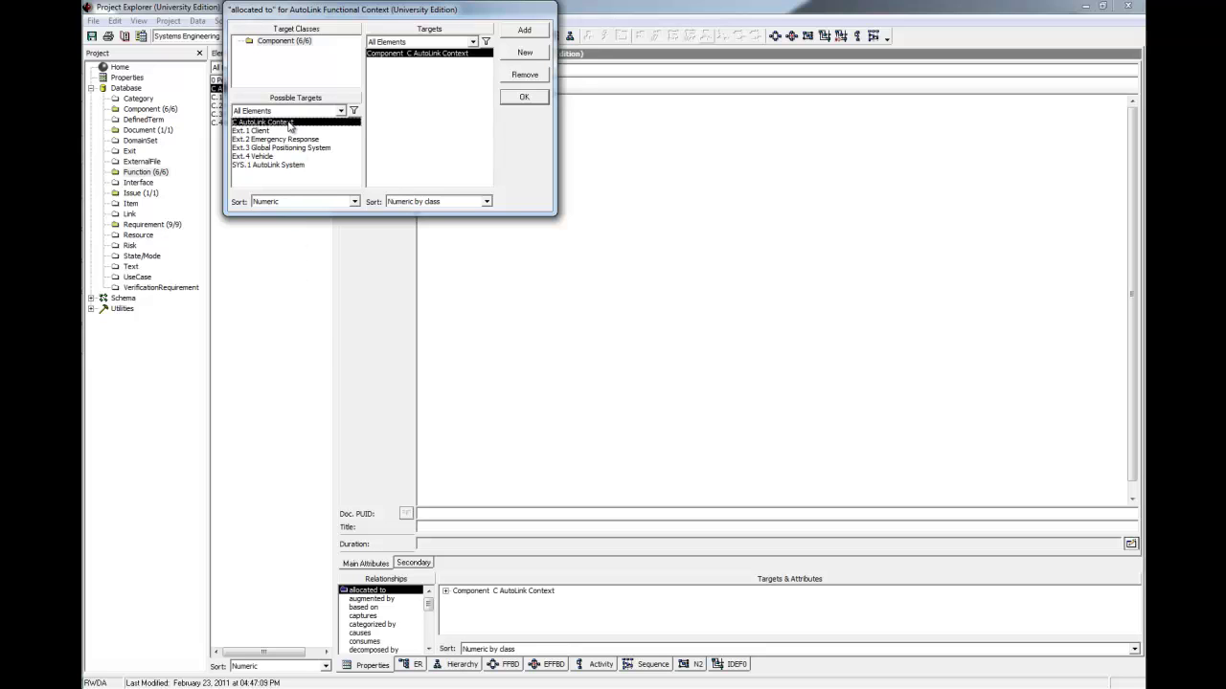
left_click(538, 99)
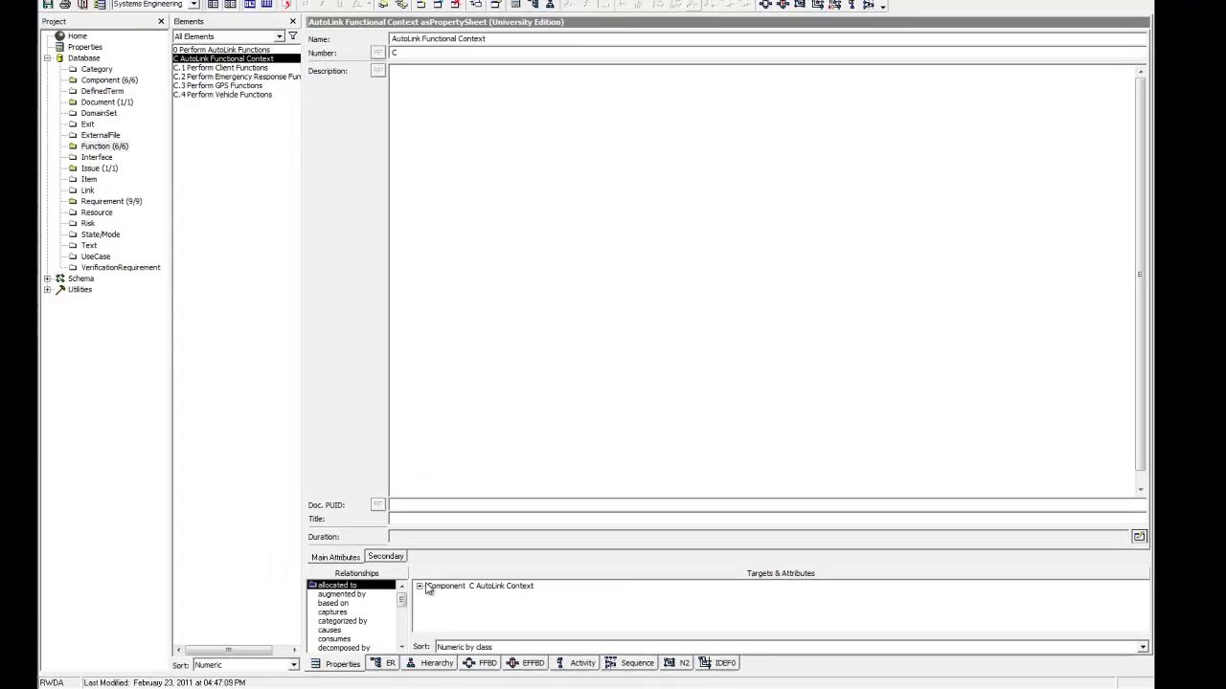
- Change the AutoLink Context allocation's Behavior Type attribute to Integrated (Root)
left_click(419, 586)
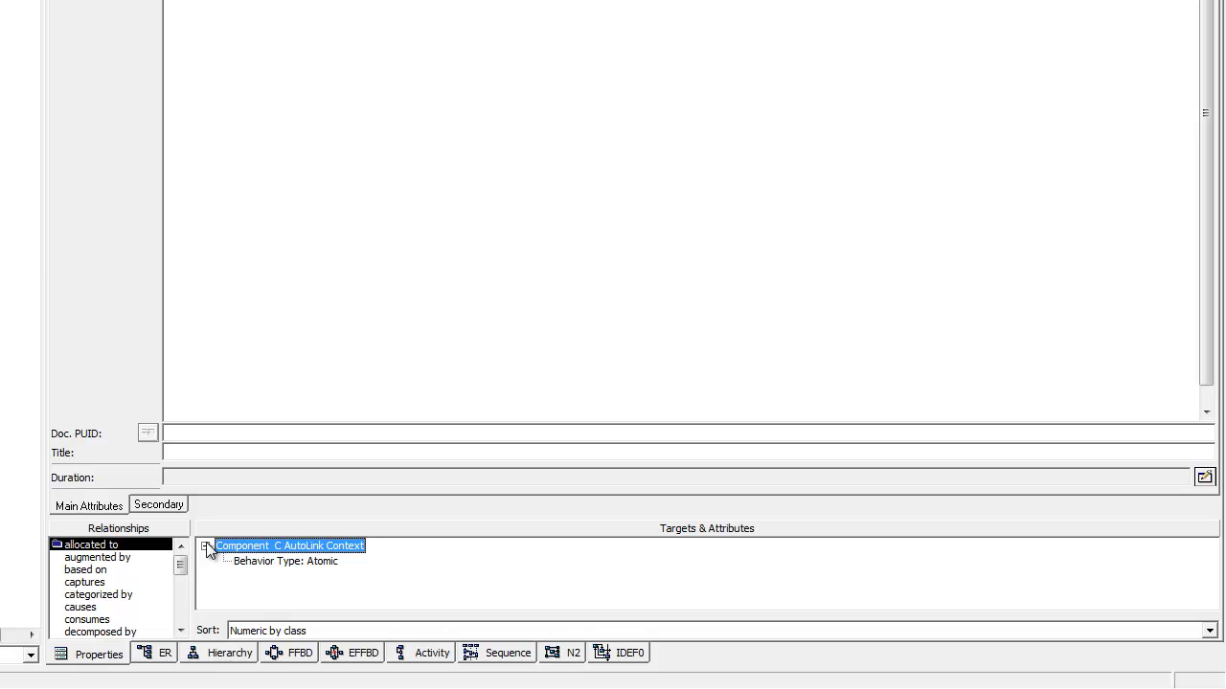
double_click(258, 569)
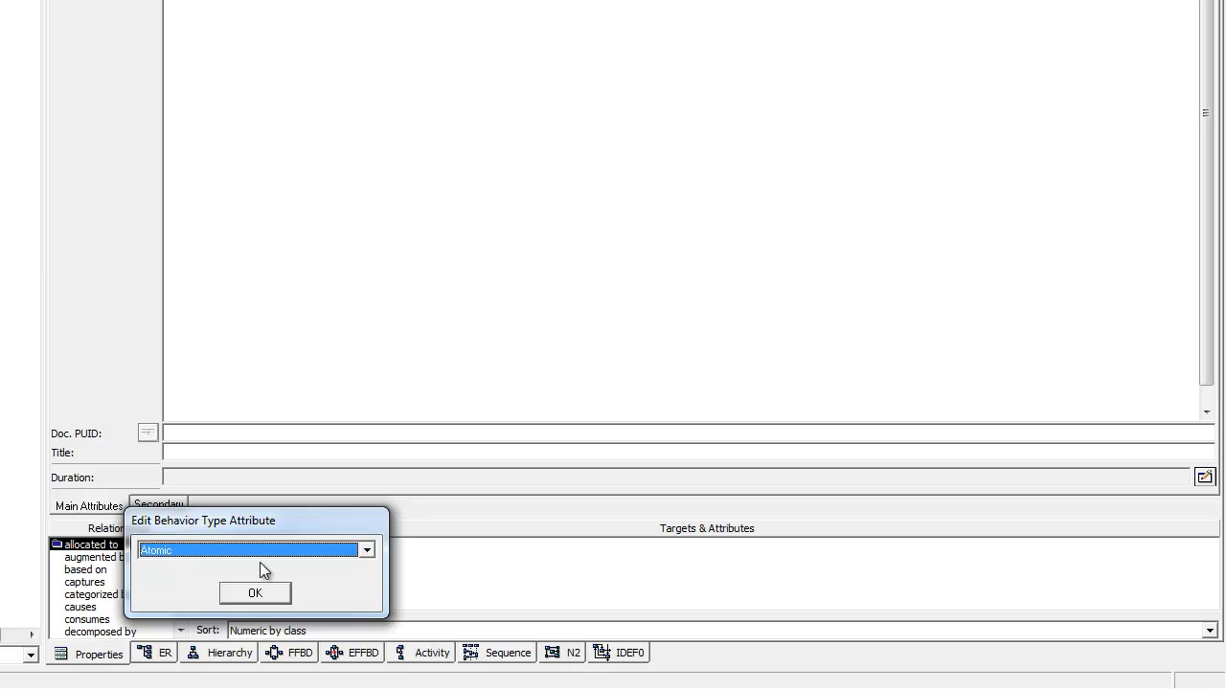
left_click(365, 549)
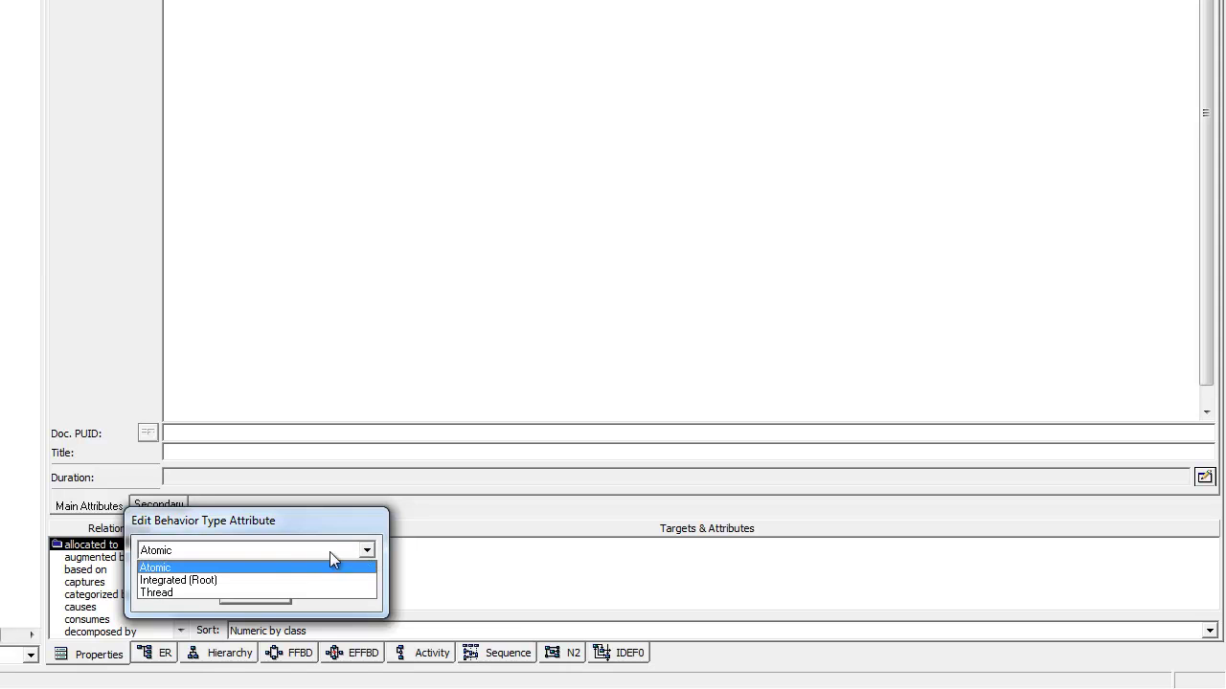
left_click(224, 580)
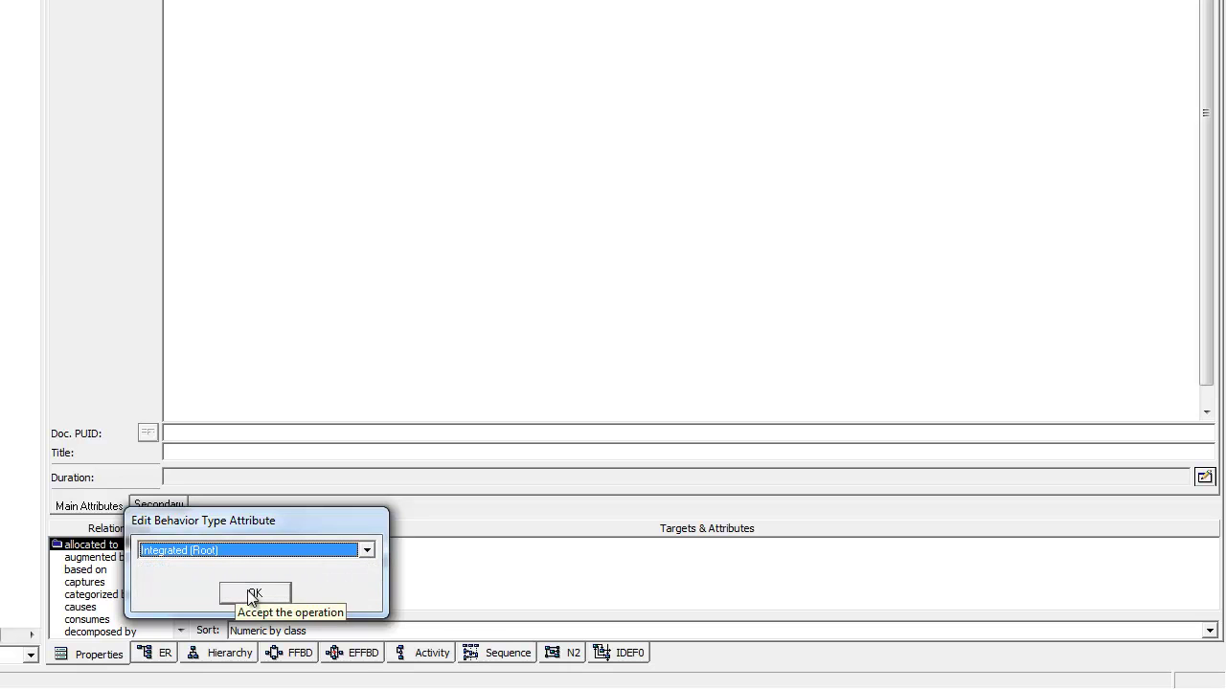
left_click(253, 593)
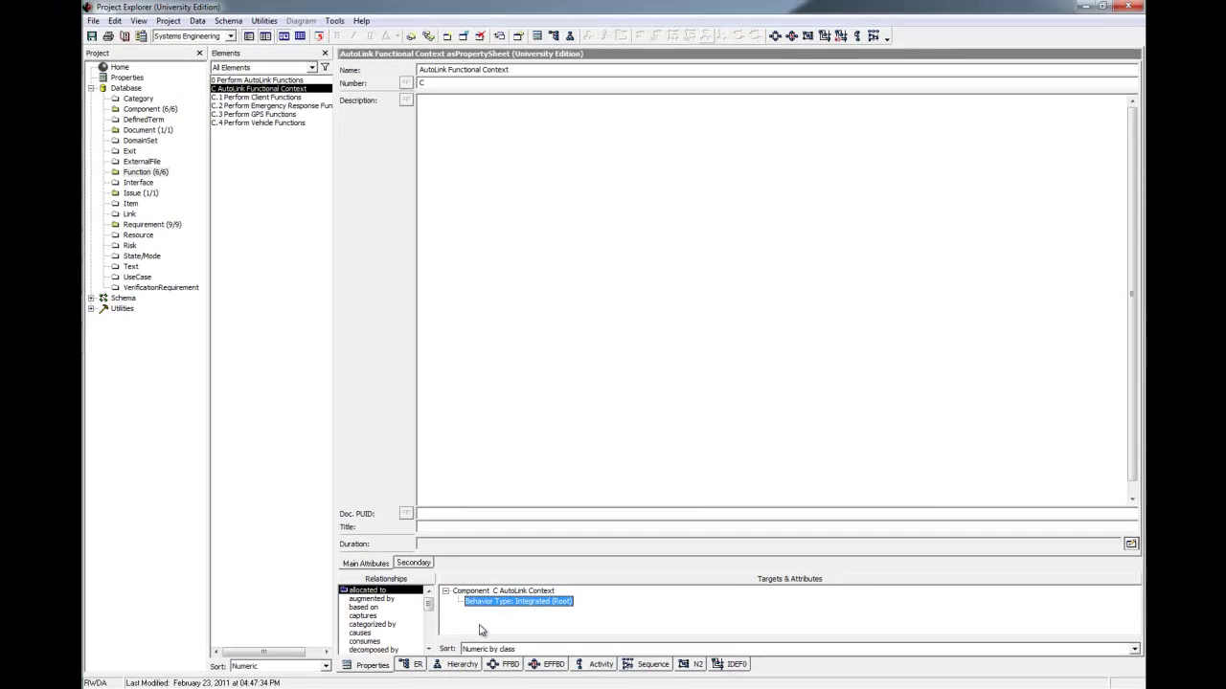